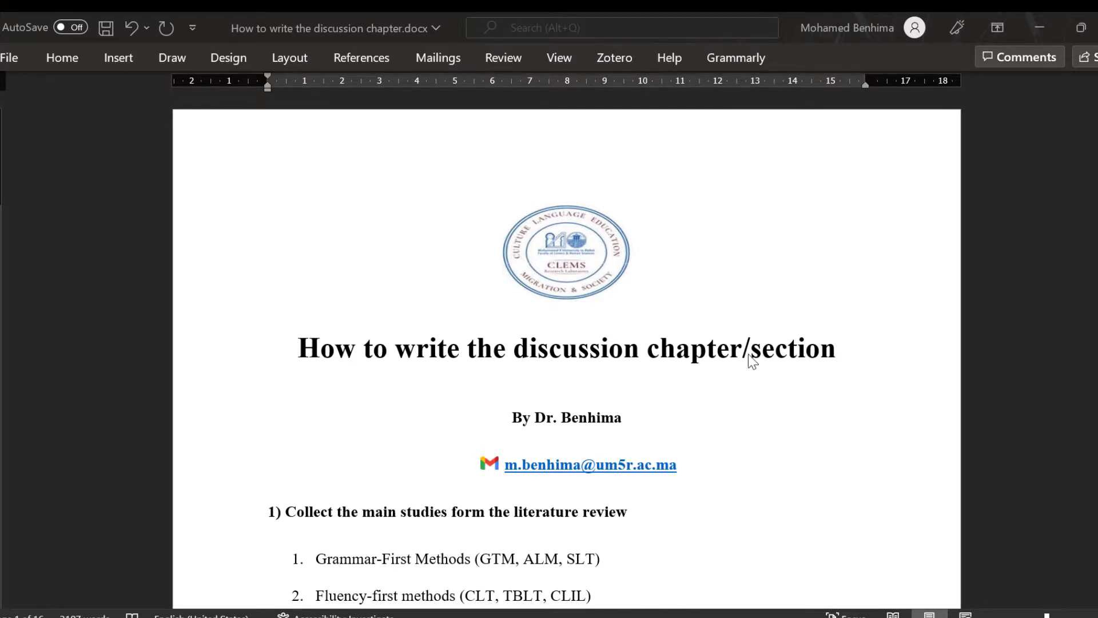
Step: Scroll past the eleven-item literature list and page break to the '2) Summarise the main findings' heading
scroll(753, 362, "down", 3)
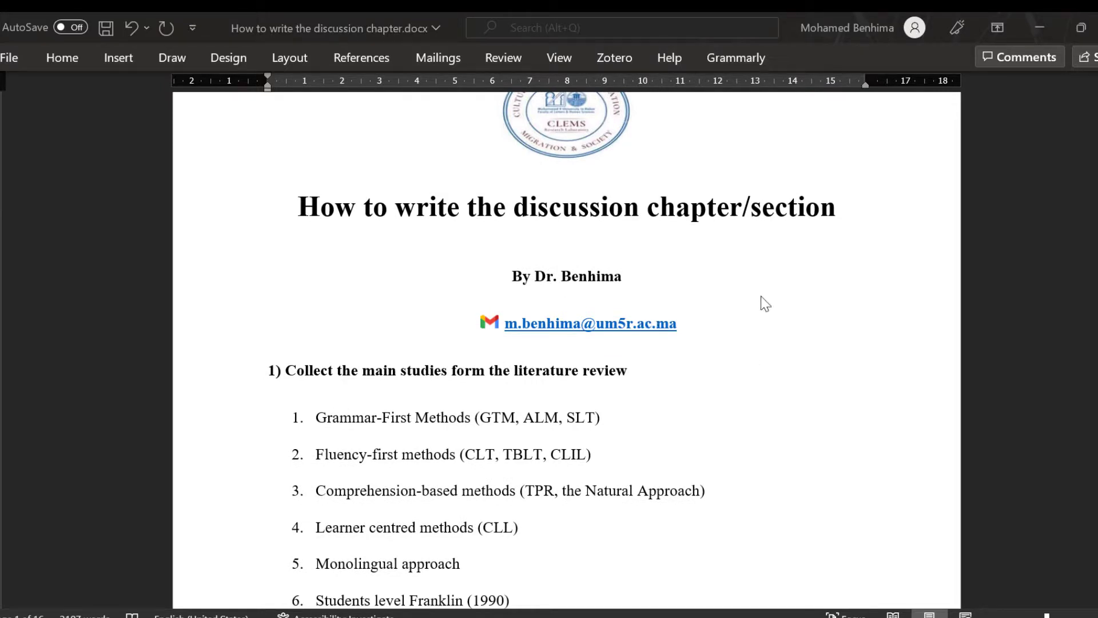
scroll(749, 279, "up", 3)
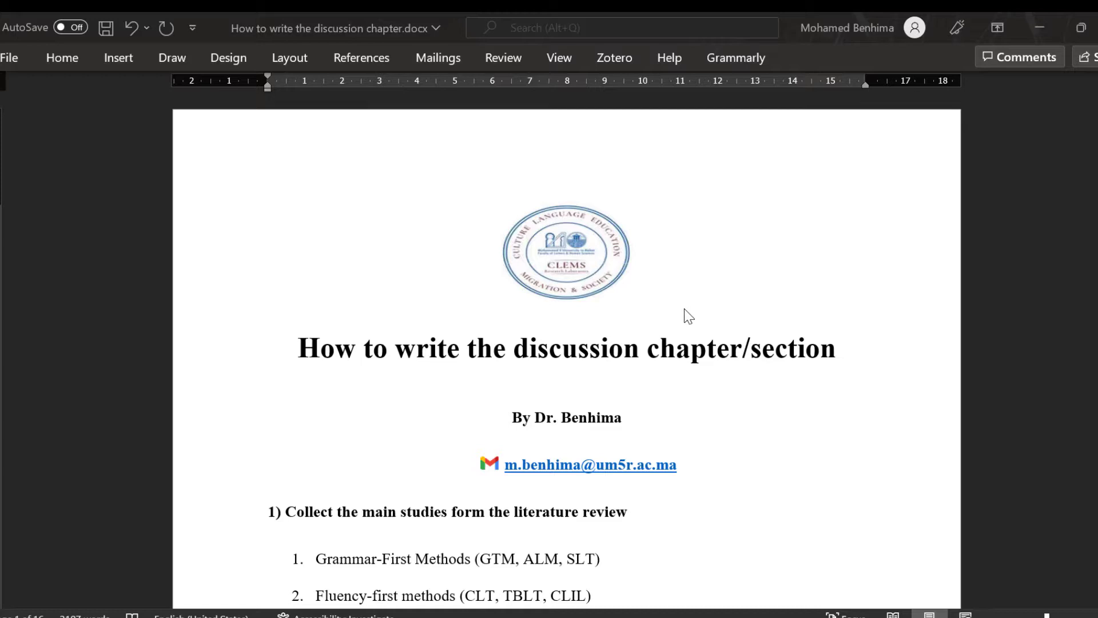
scroll(763, 368, "down", 1)
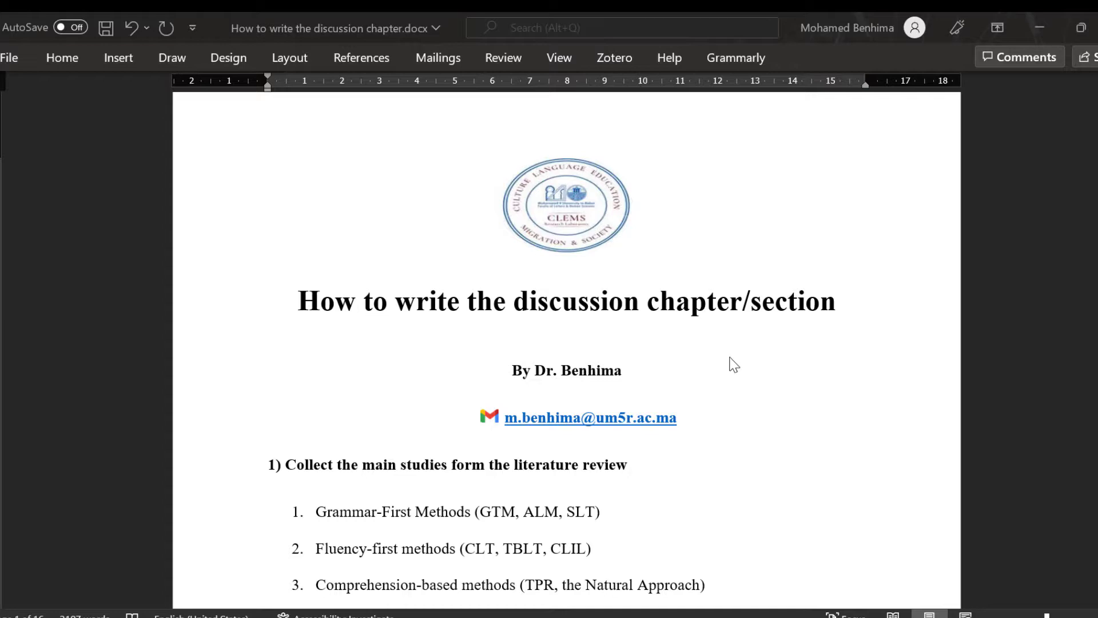
scroll(572, 352, "down", 3)
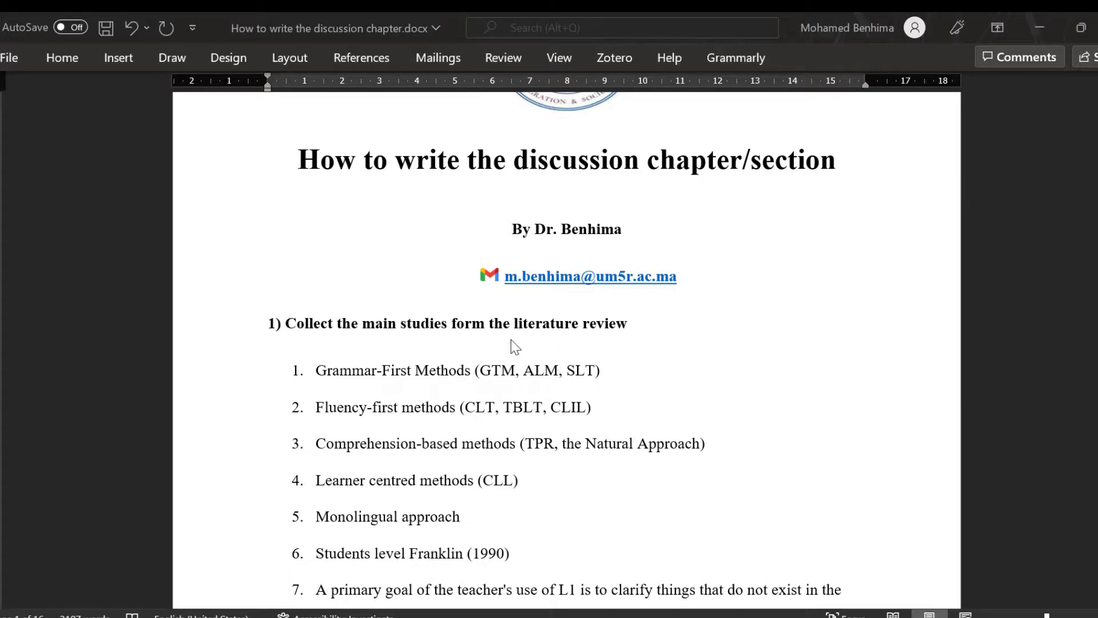
scroll(515, 346, "down", 12)
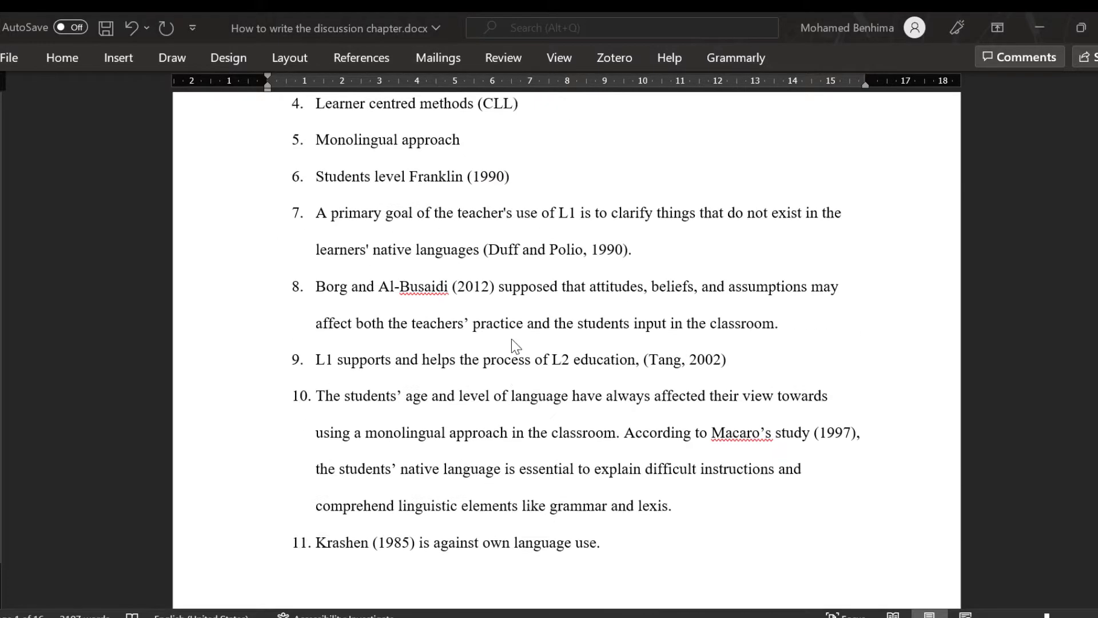
scroll(515, 340, "up", 10)
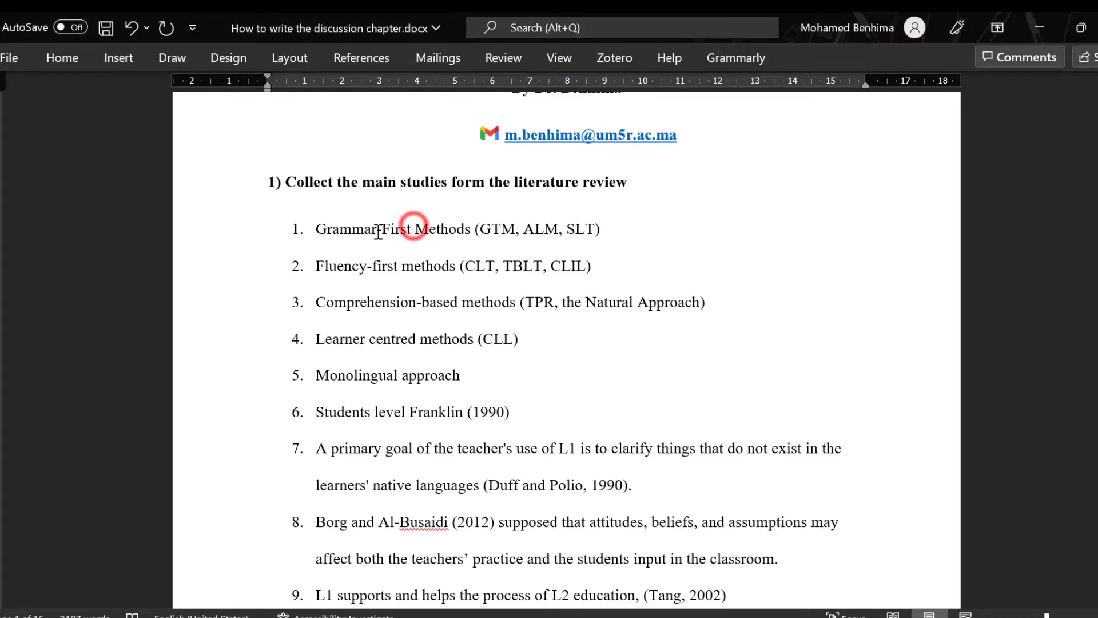
scroll(485, 316, "down", 3)
scroll(530, 271, "down", 3)
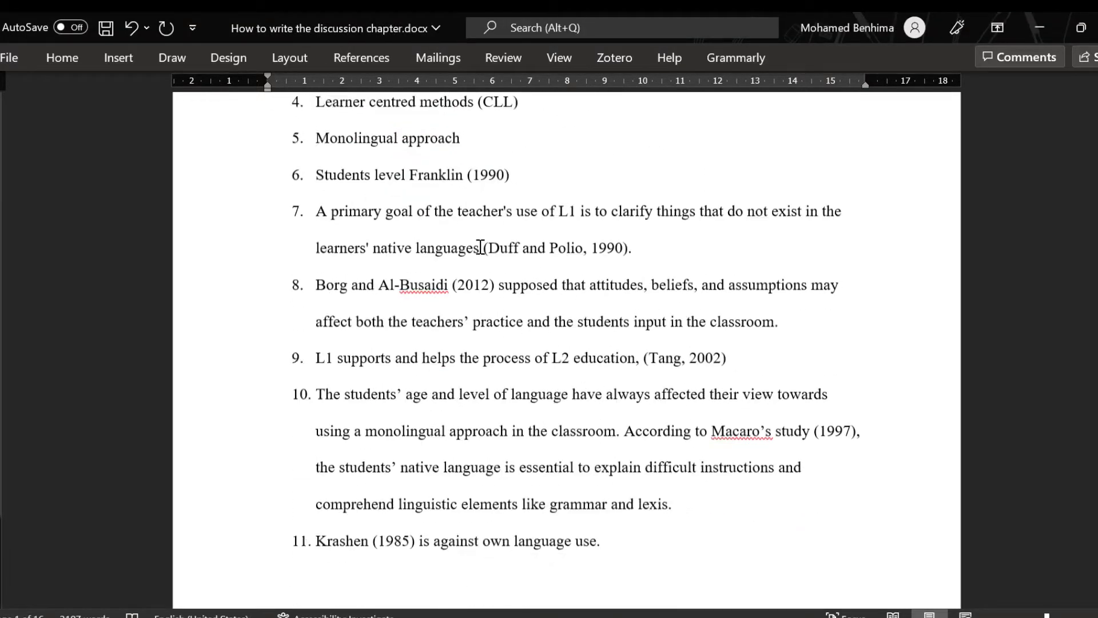
scroll(531, 321, "down", 10)
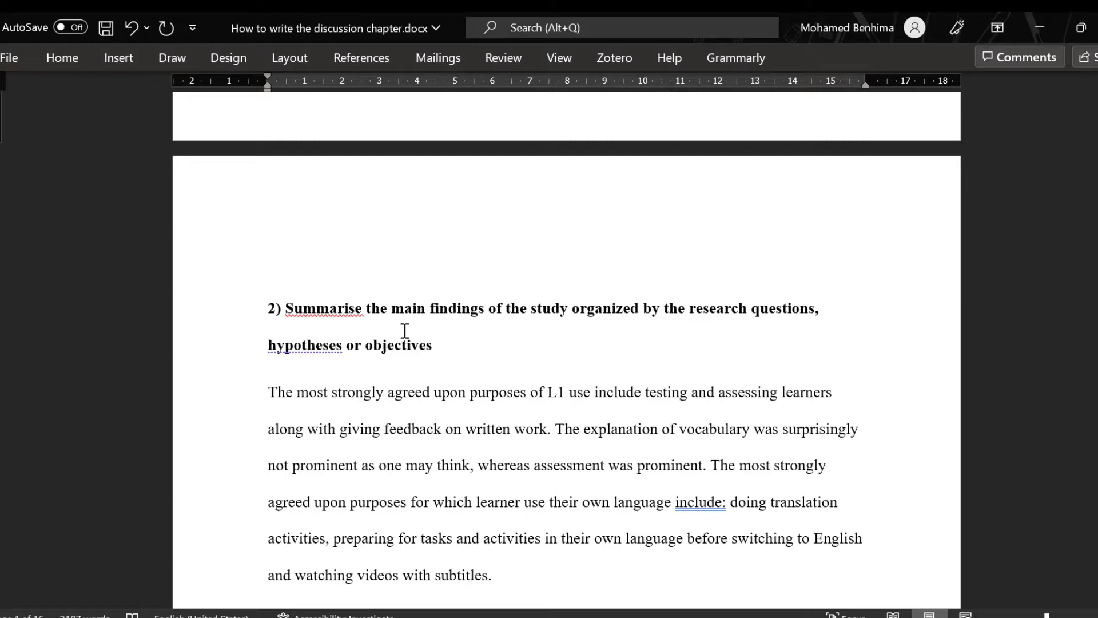
Step: Scroll through section 2 to the '3) Merge the results' heading and its Krashen (1982) paragraphs
scroll(475, 322, "down", 15)
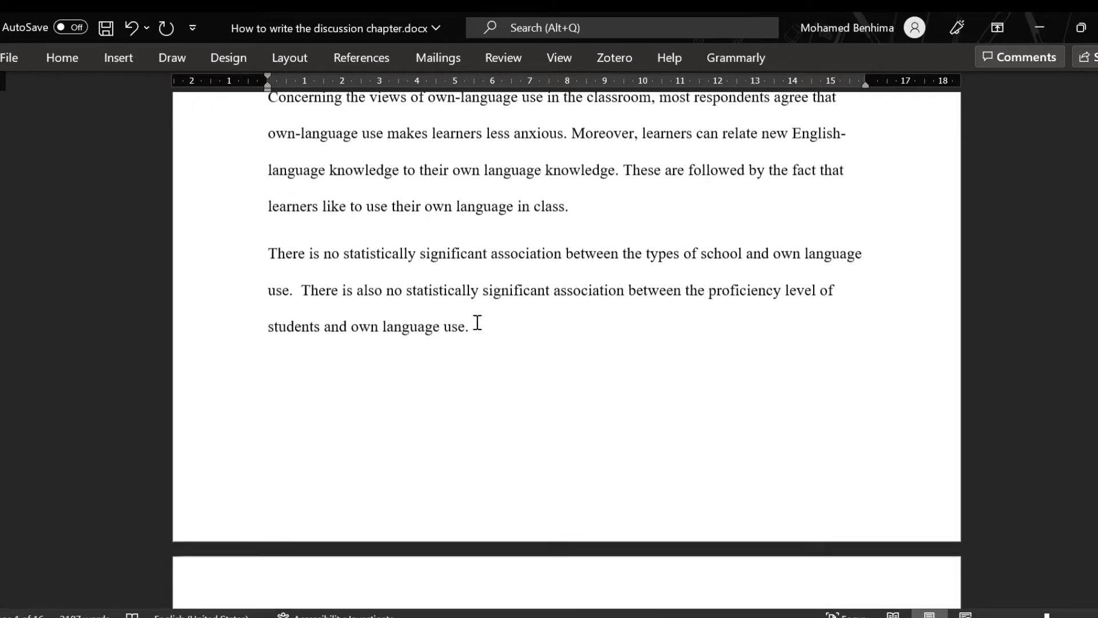
scroll(478, 322, "down", 8)
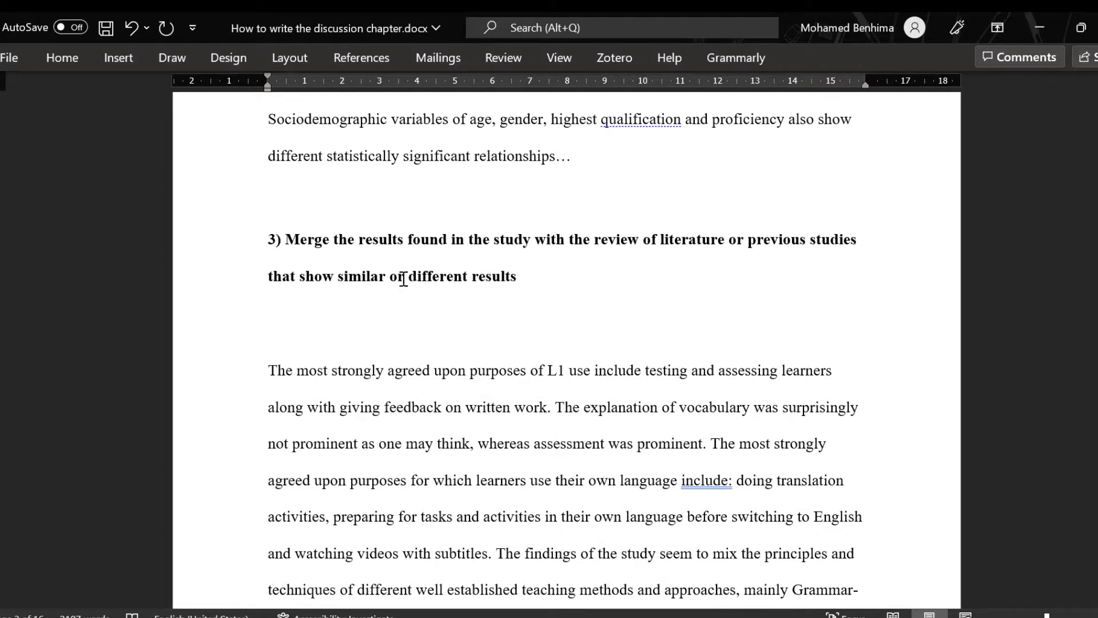
scroll(558, 287, "up", 20)
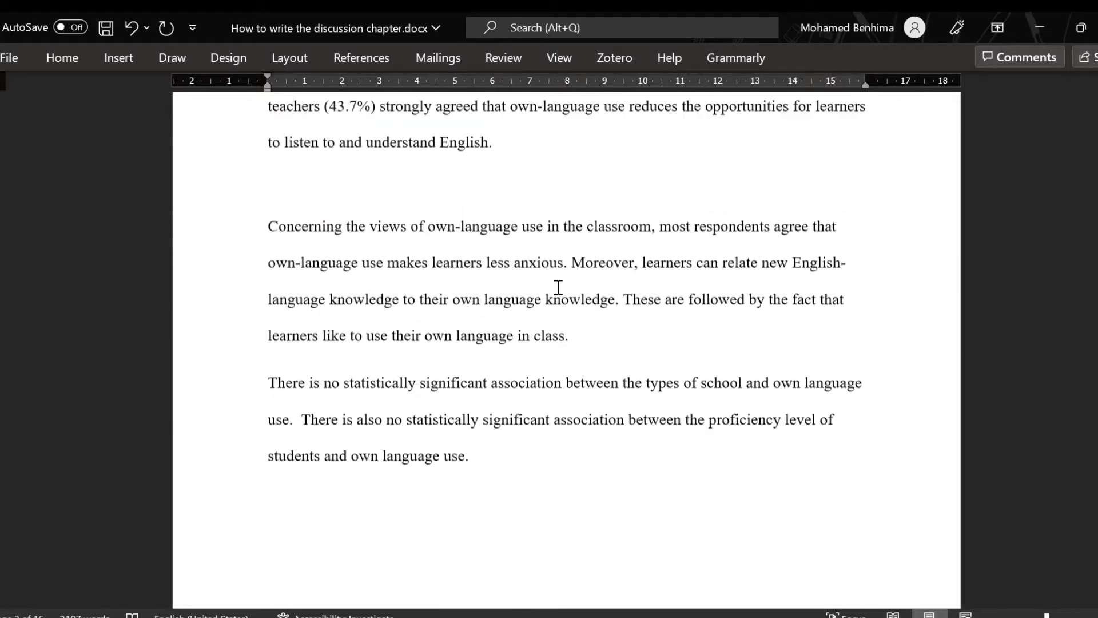
scroll(559, 288, "up", 8)
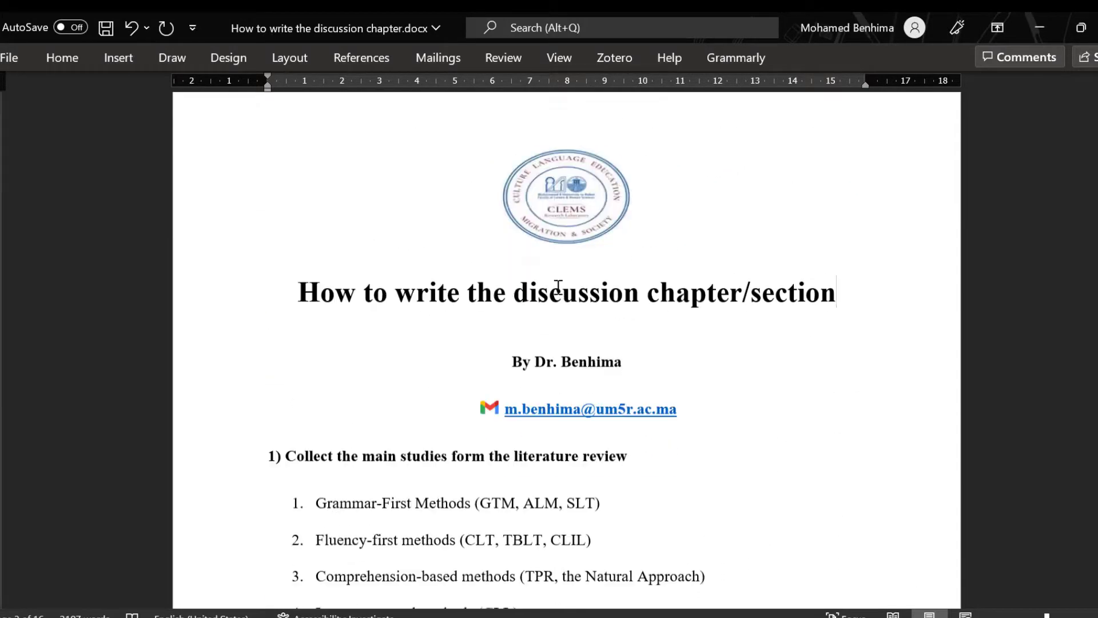
scroll(559, 287, "down", 4)
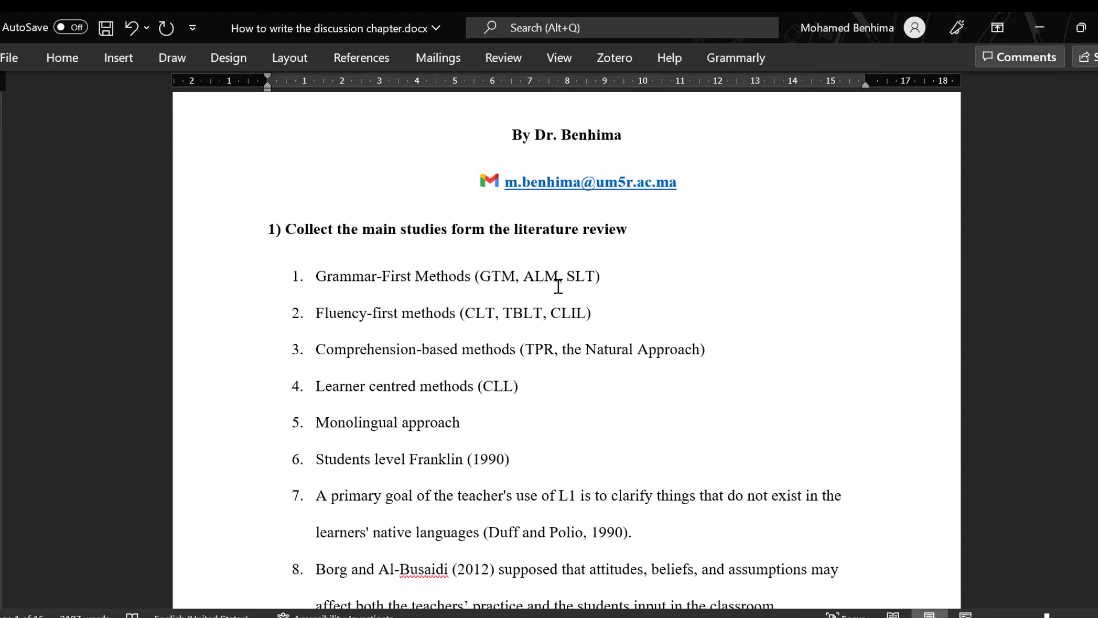
scroll(559, 287, "down", 10)
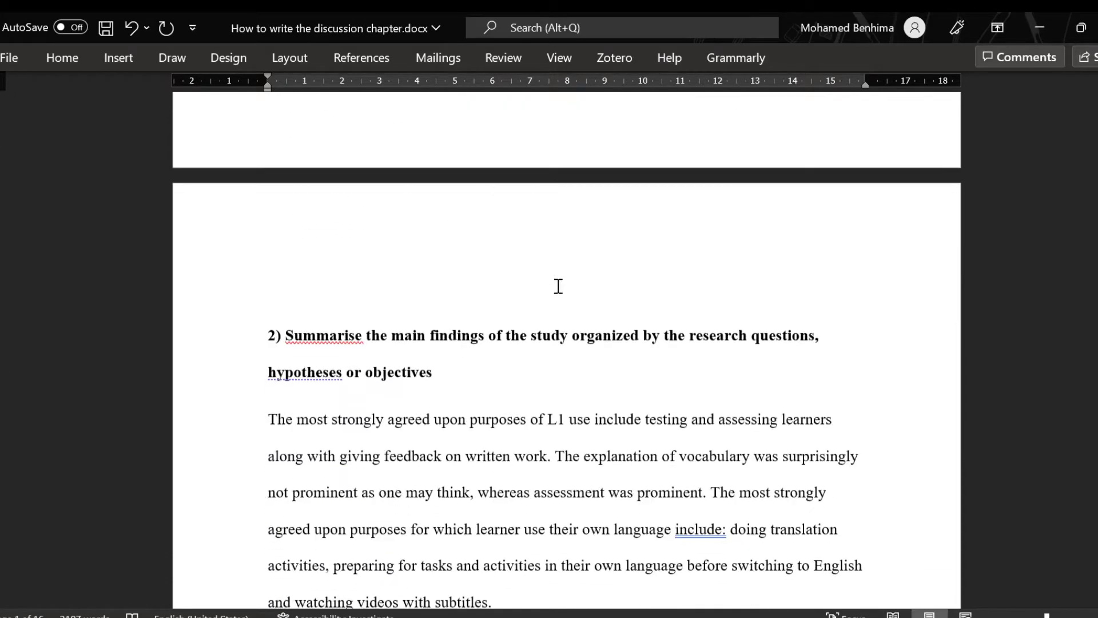
scroll(558, 286, "up", 1)
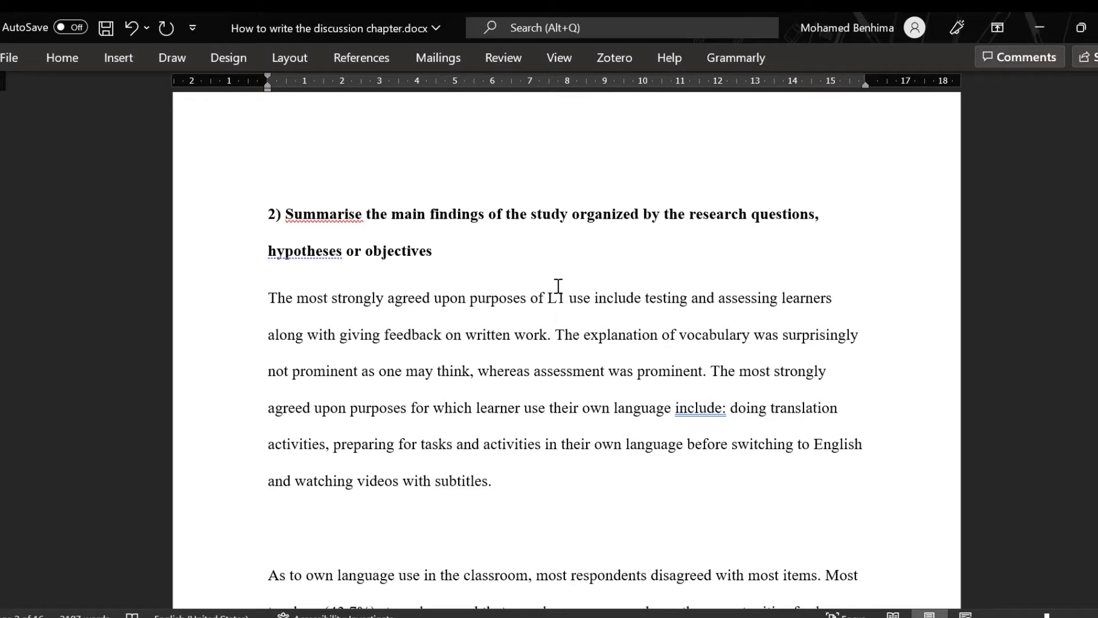
scroll(559, 286, "down", 12)
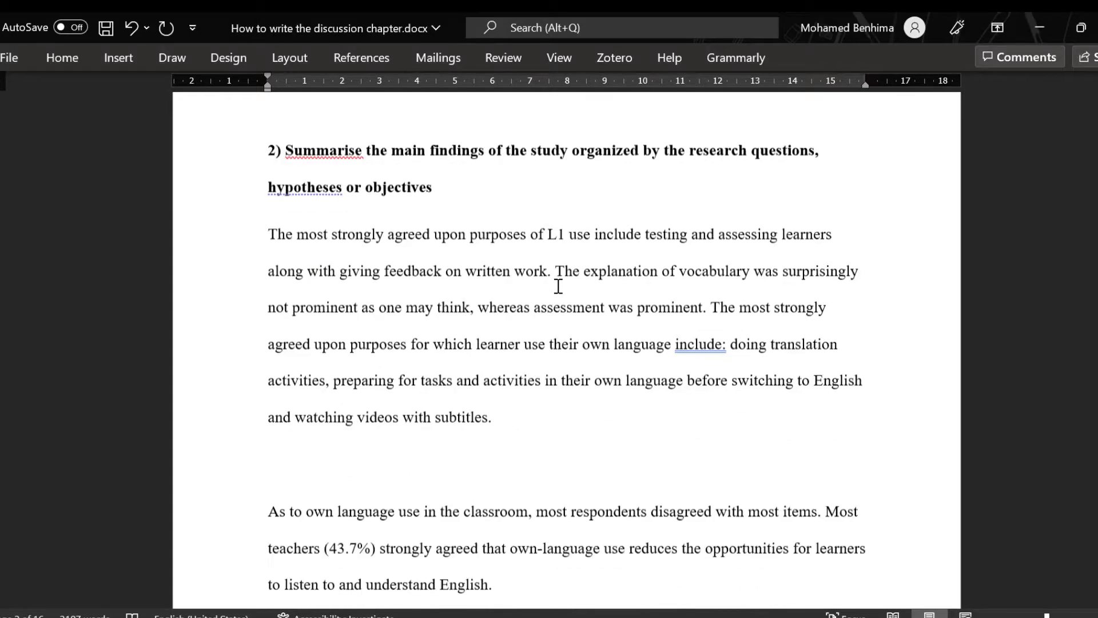
scroll(558, 291, "down", 5)
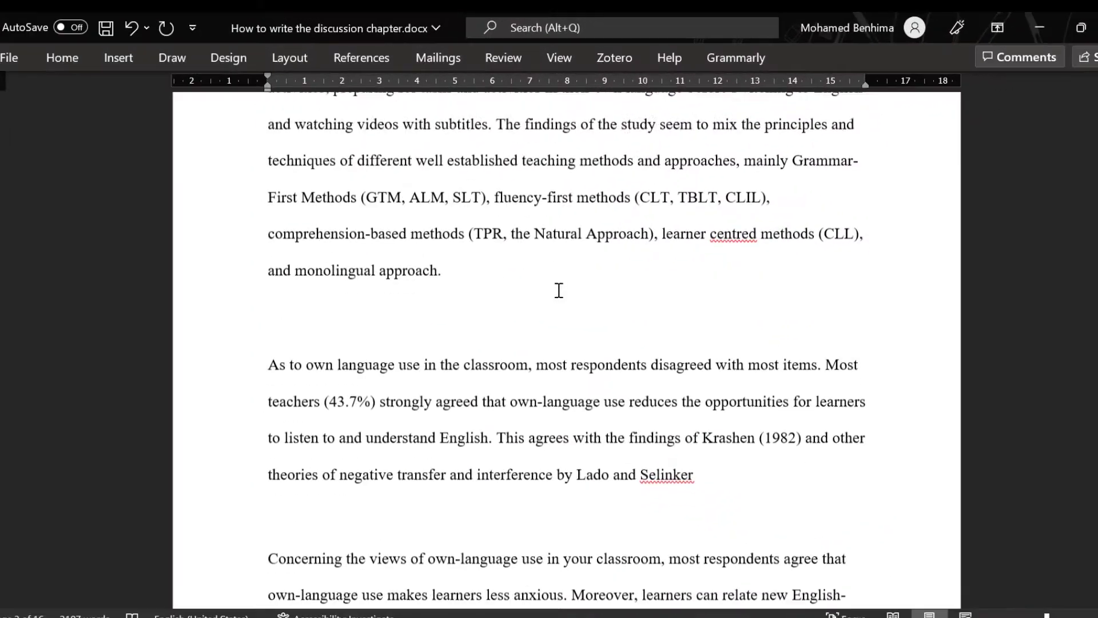
scroll(417, 274, "down", 2)
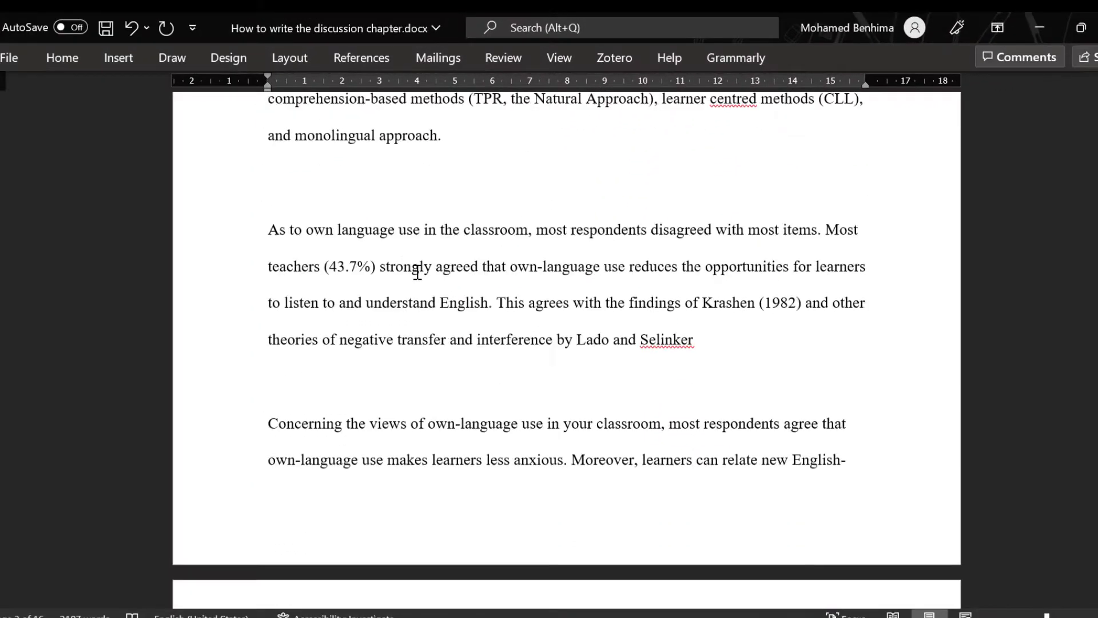
scroll(418, 273, "down", 3)
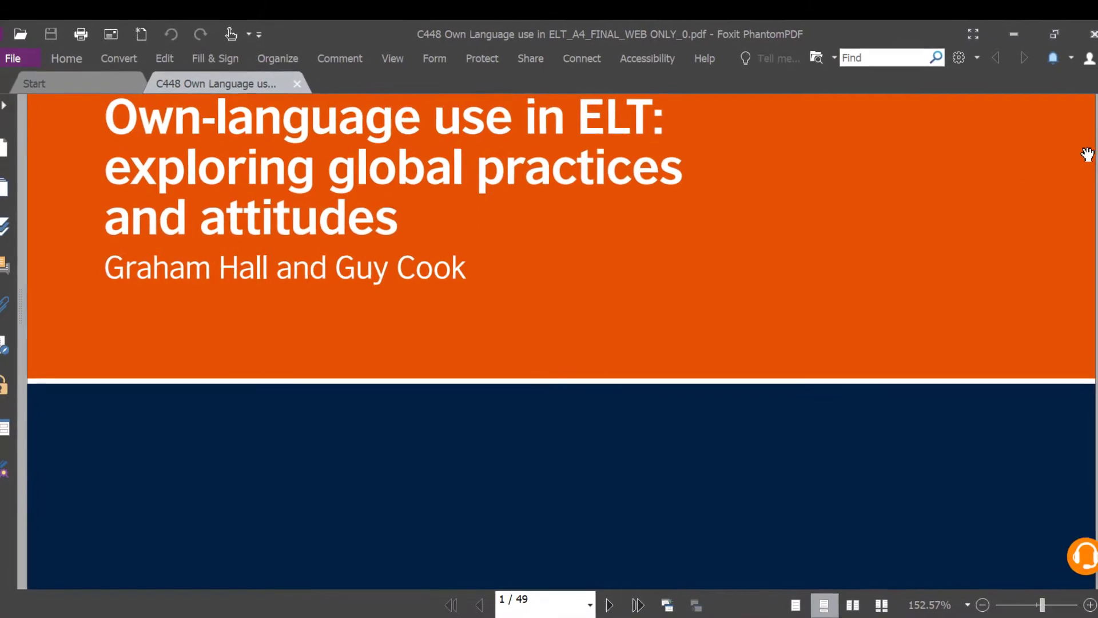
Step: Move through the own-language-use PDF to page 8 on grammar translation
left_click_drag(1091, 114, 1093, 182)
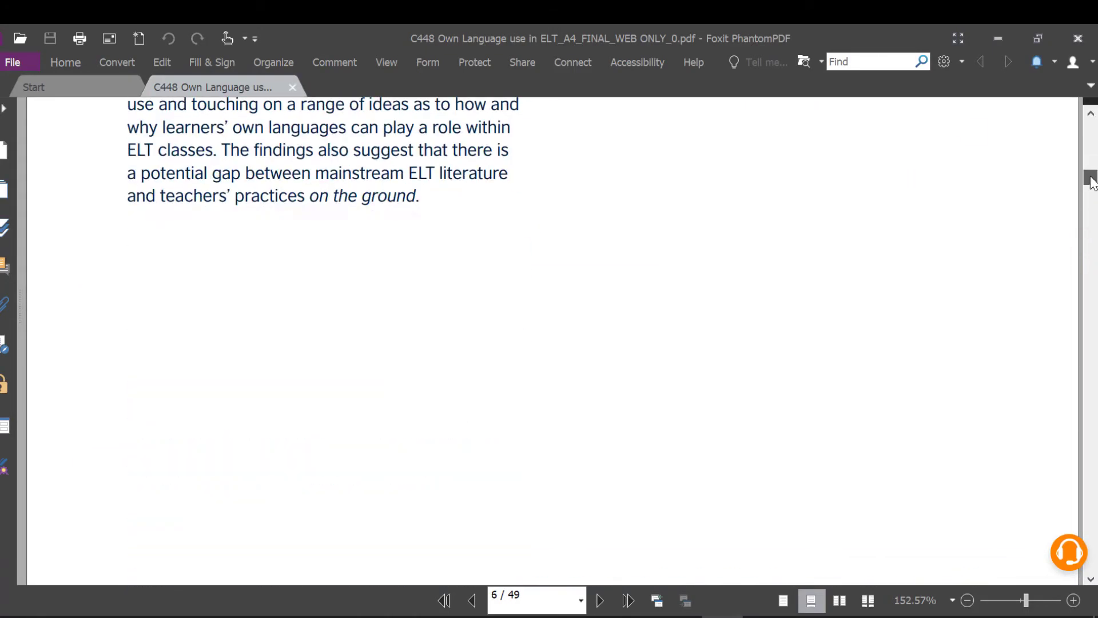
left_click(1086, 260)
left_click(1086, 259)
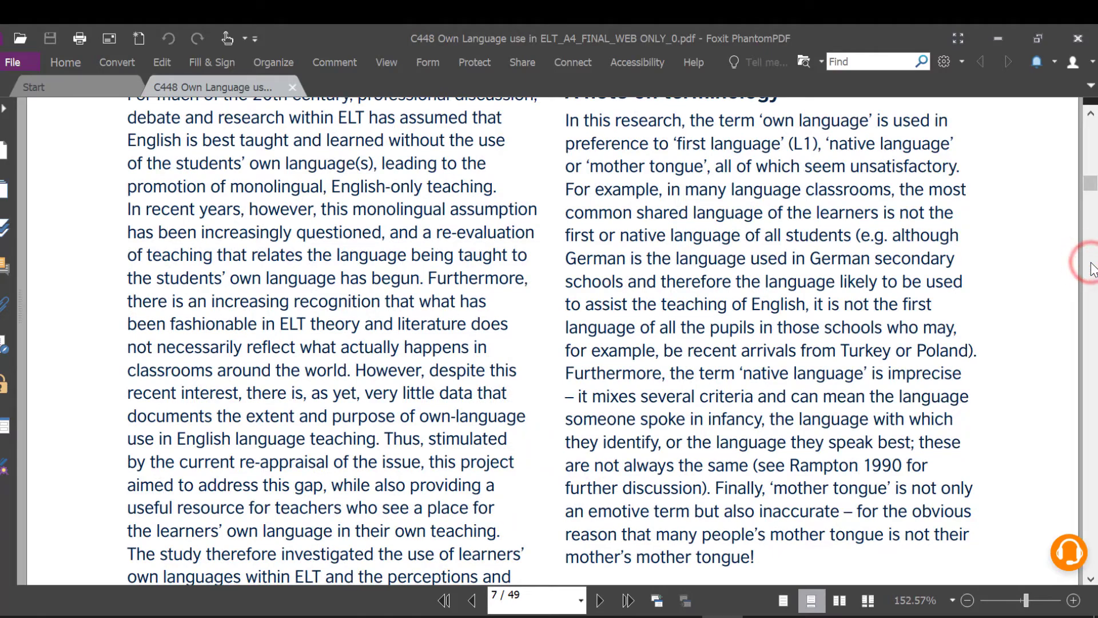
scroll(335, 344, "down", 10)
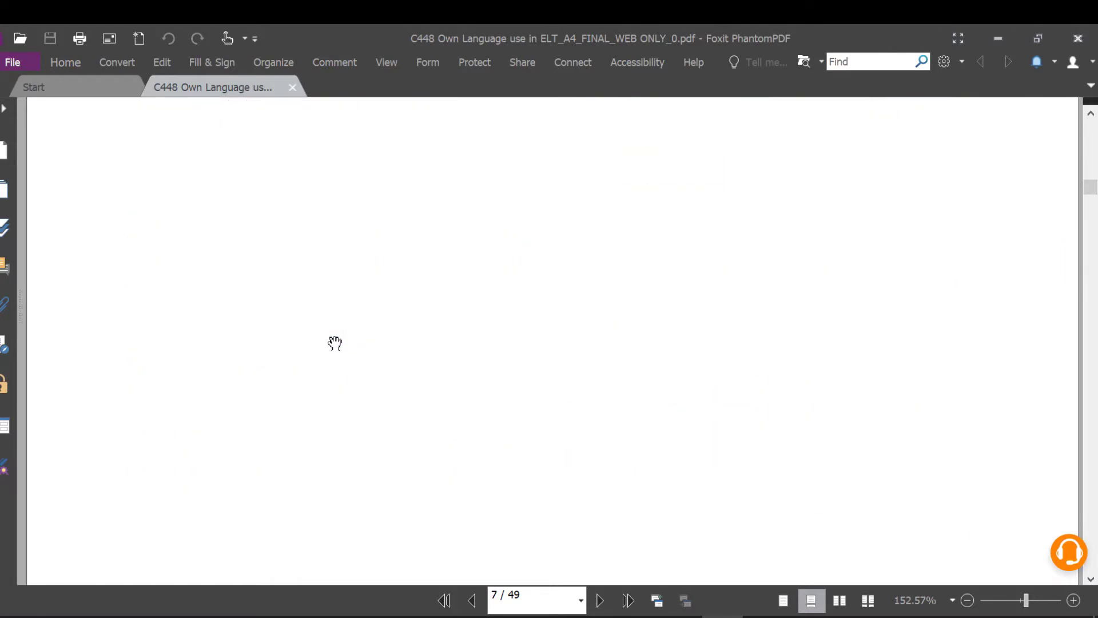
scroll(335, 343, "down", 12)
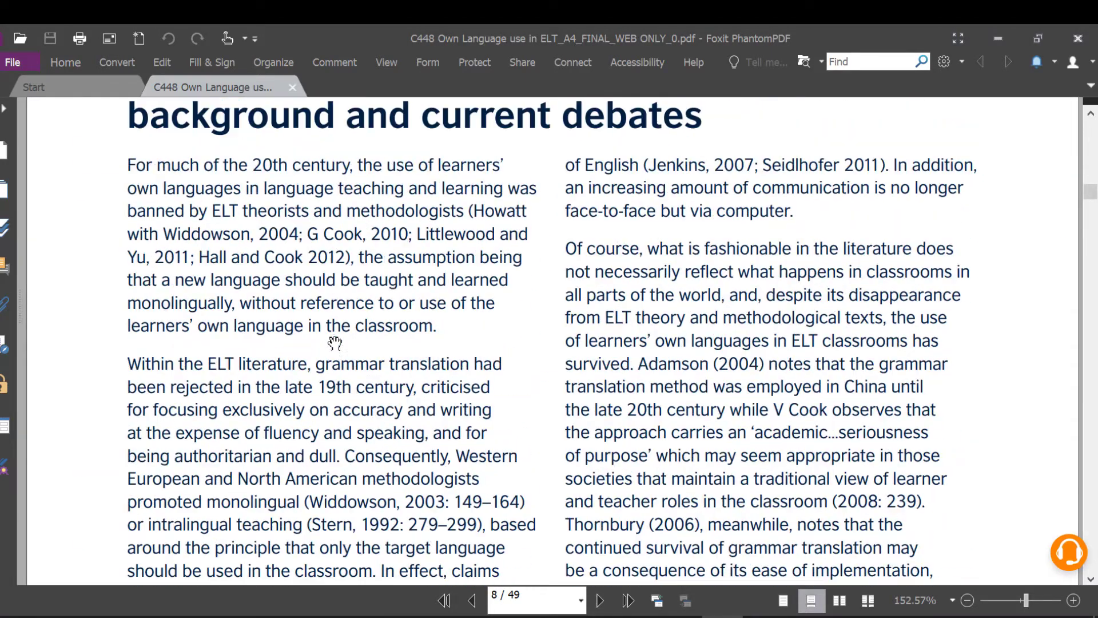
Step: Highlight the Widdowson and G. Cook citations, then the (Stern, 1992: 279–299) citation
left_click_drag(241, 235, 409, 235)
left_click(253, 226)
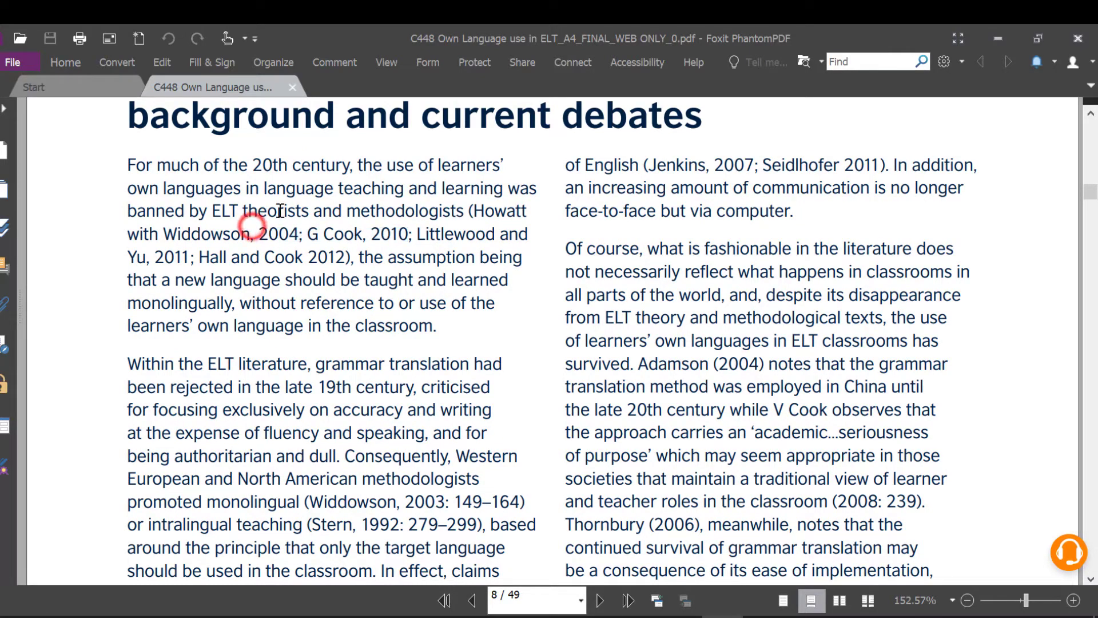
scroll(377, 312, "down", 3)
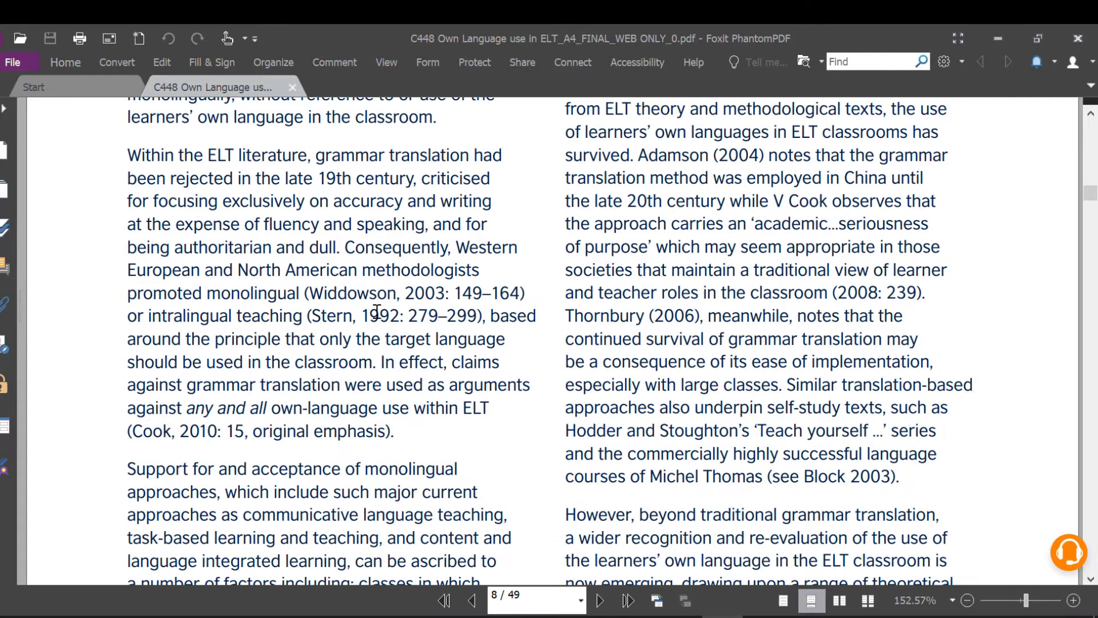
left_click_drag(297, 310, 482, 316)
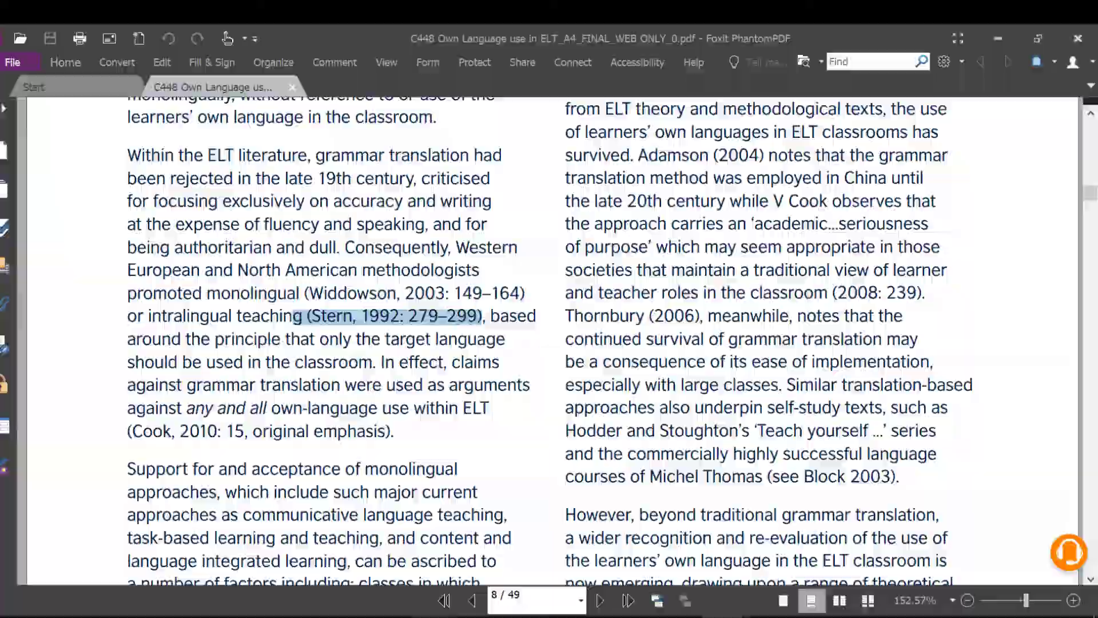
key("alt+Tab")
Step: Open the top result 'Investigating the Teachers' Perceptions toward the Use of L1 in Teaching English' in a new tab
left_click(253, 32)
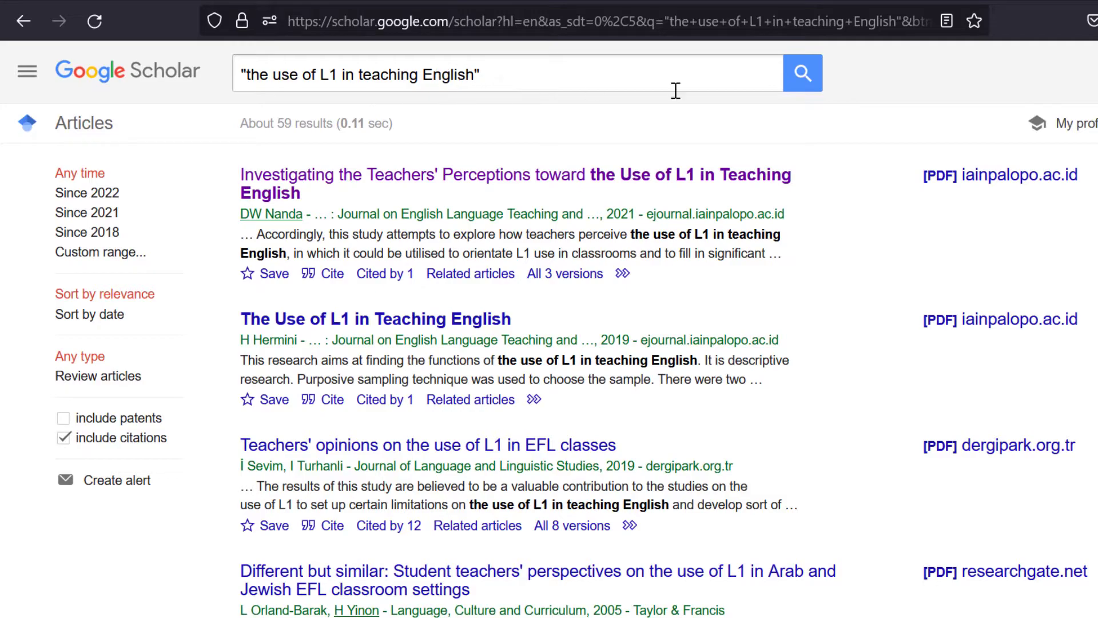
scroll(716, 164, "down", 2)
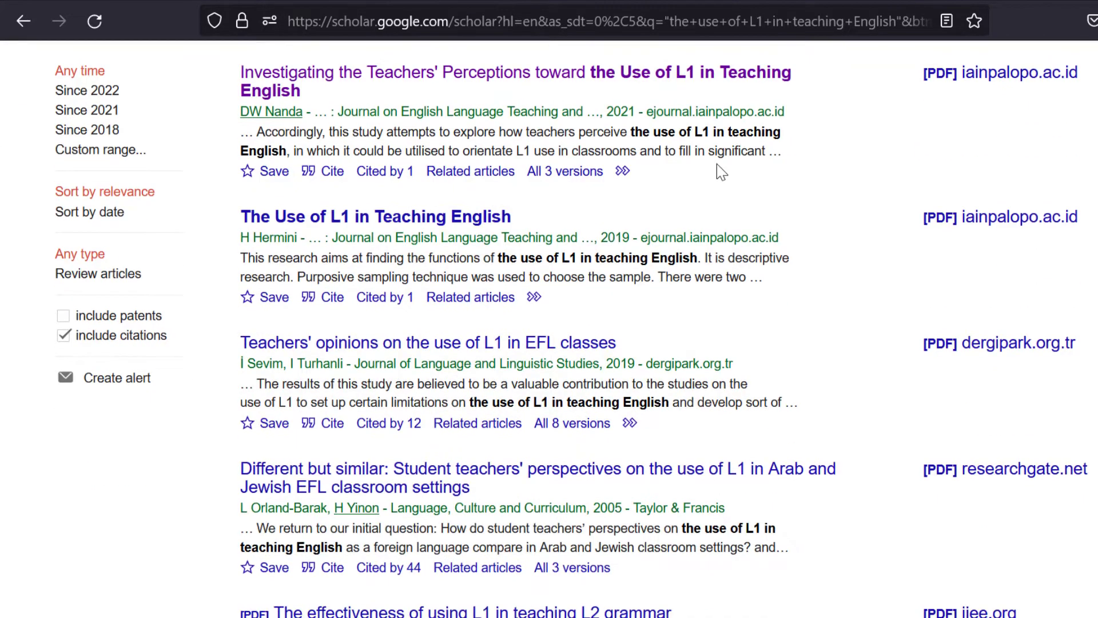
scroll(716, 164, "down", 10)
scroll(312, 234, "up", 3)
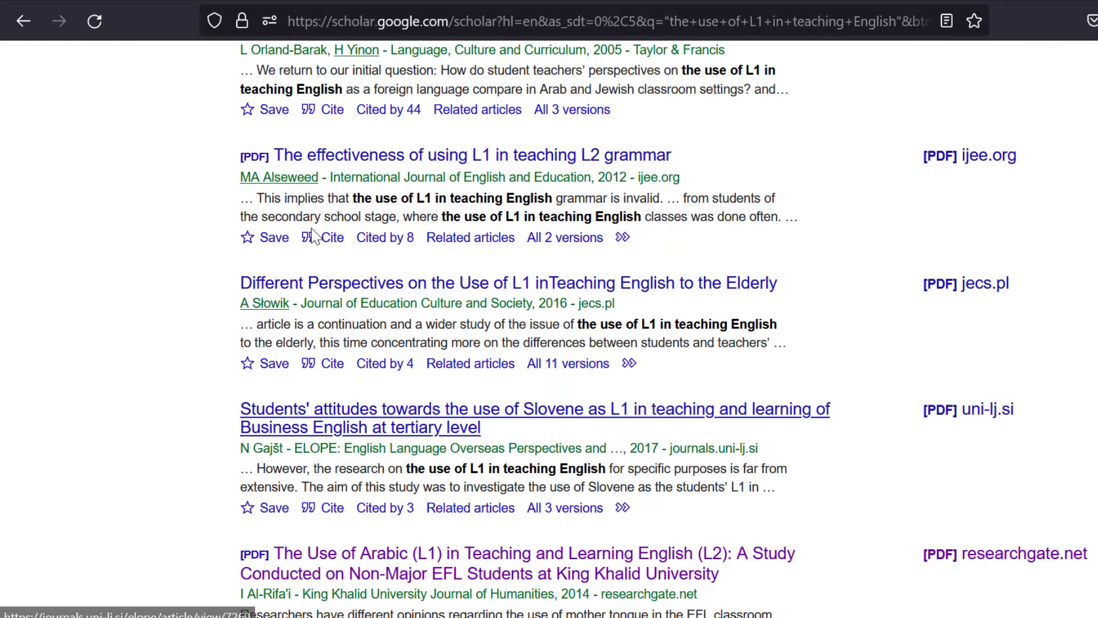
scroll(313, 234, "up", 10)
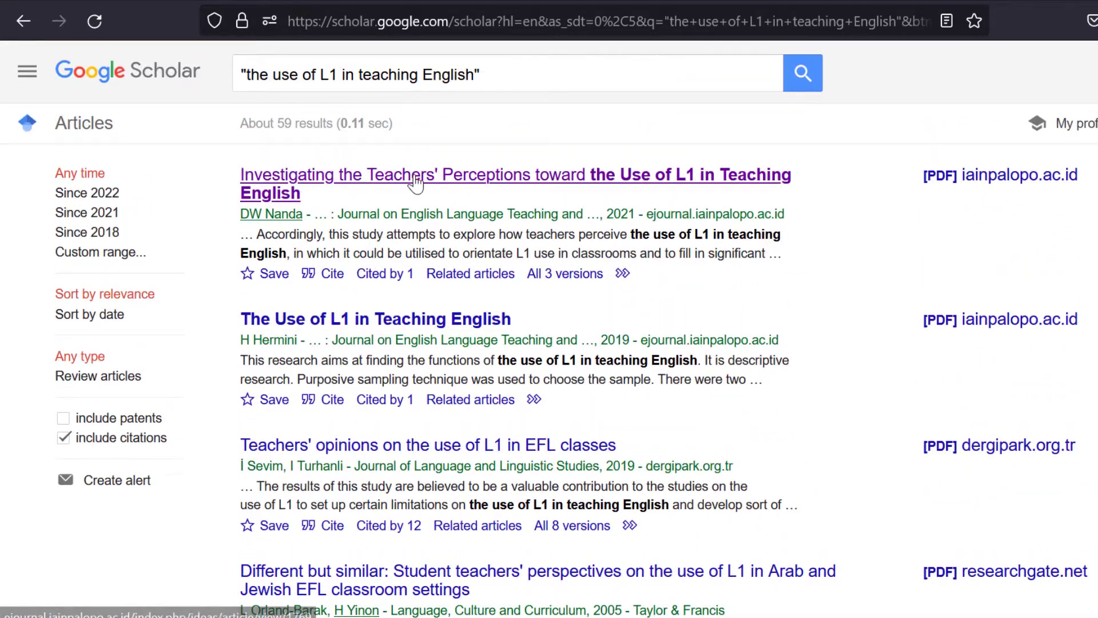
right_click(416, 183)
left_click(459, 184)
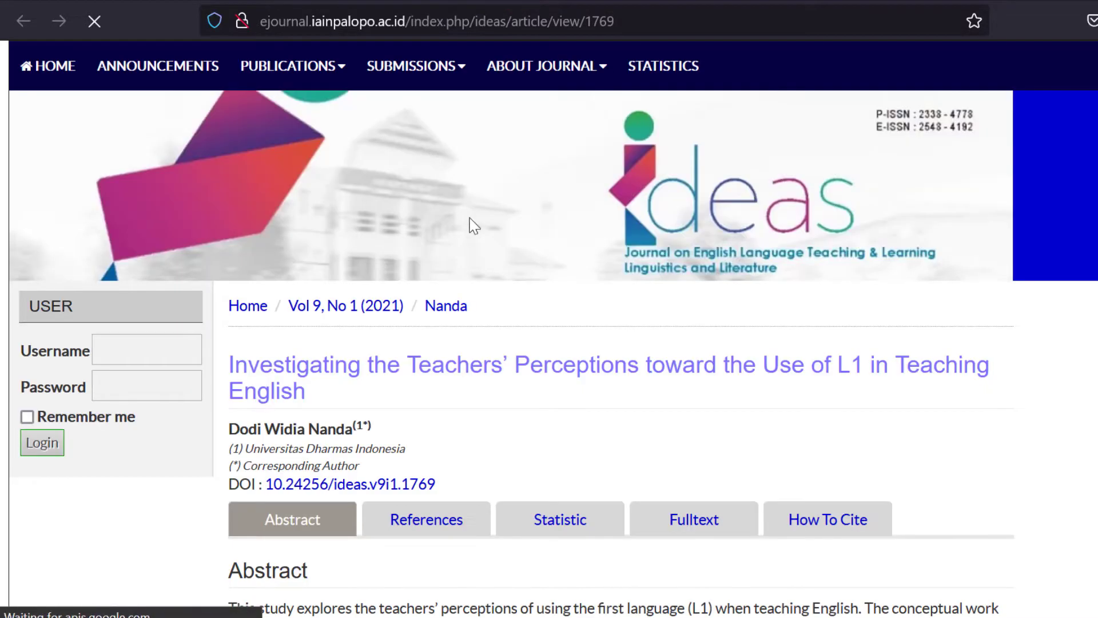
Step: Highlight the abstract's aim, its result, and 'teaching grammar, vocabulary, and giving instructions'
scroll(502, 274, "down", 5)
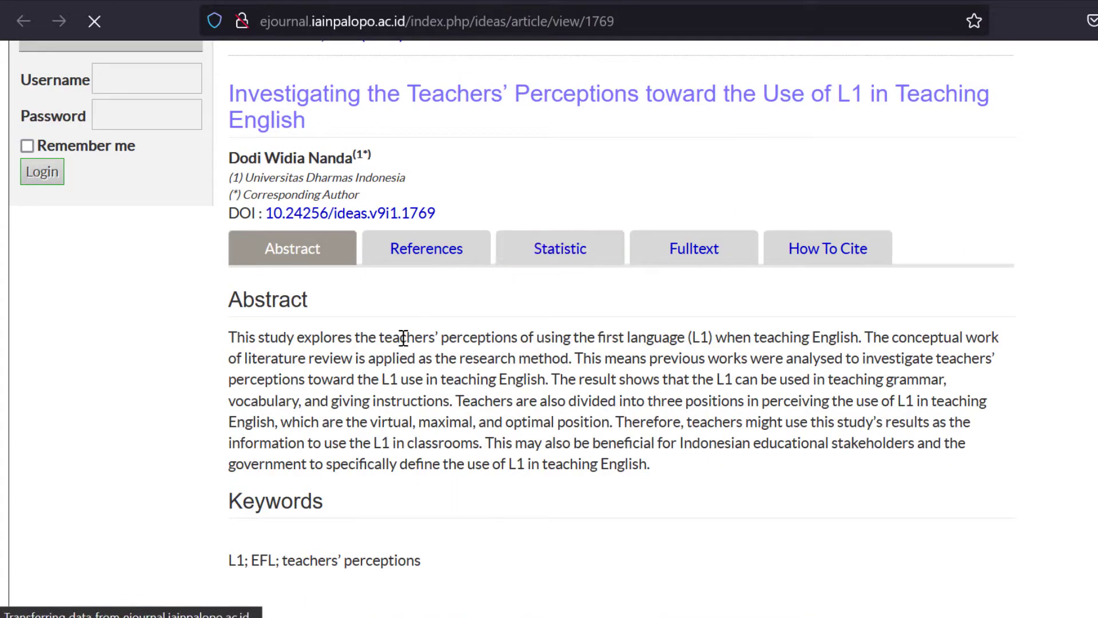
left_click_drag(399, 337, 971, 328)
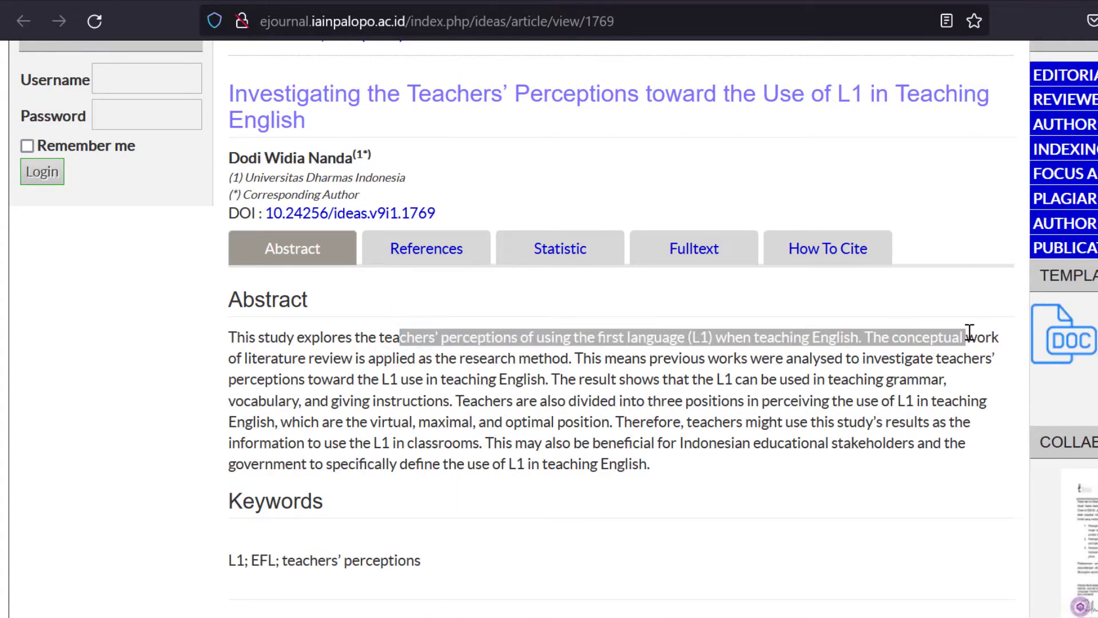
left_click(815, 172)
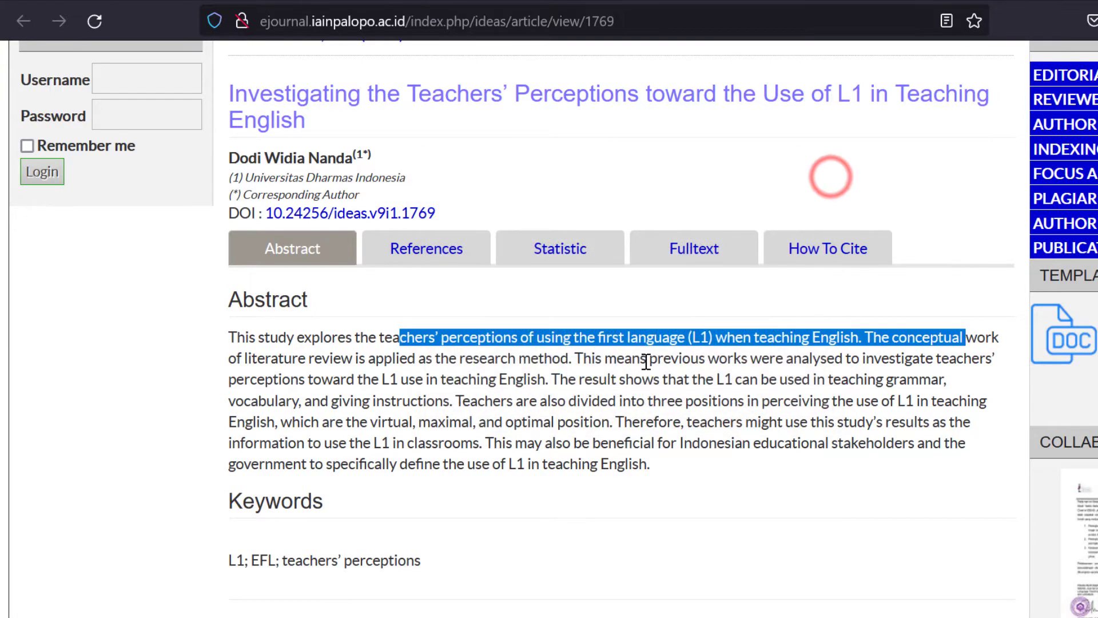
left_click_drag(558, 381, 901, 401)
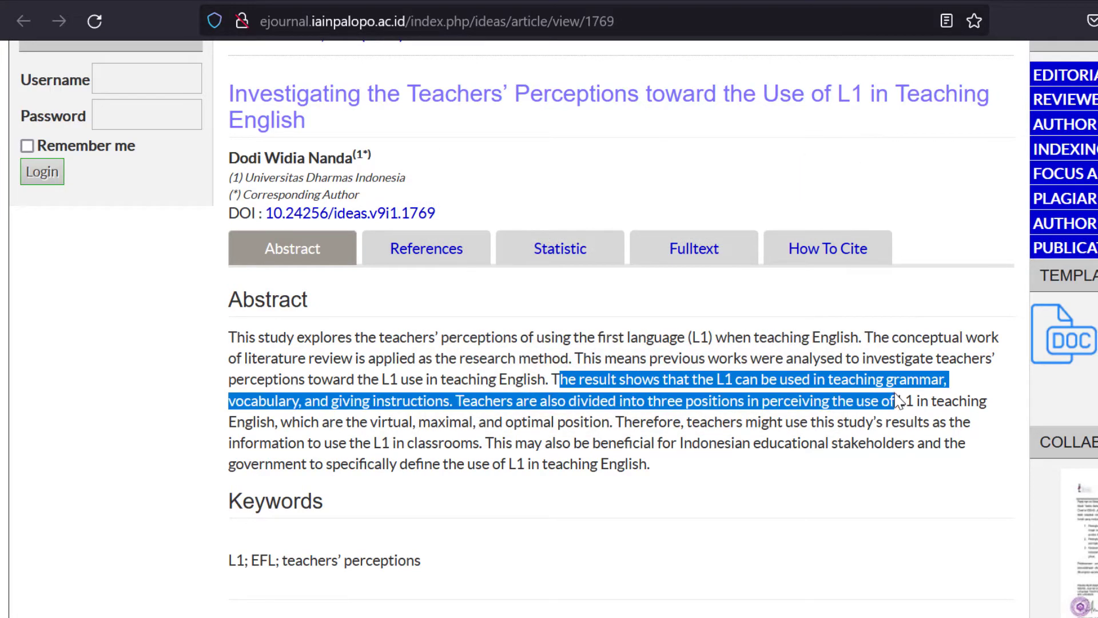
left_click(747, 404)
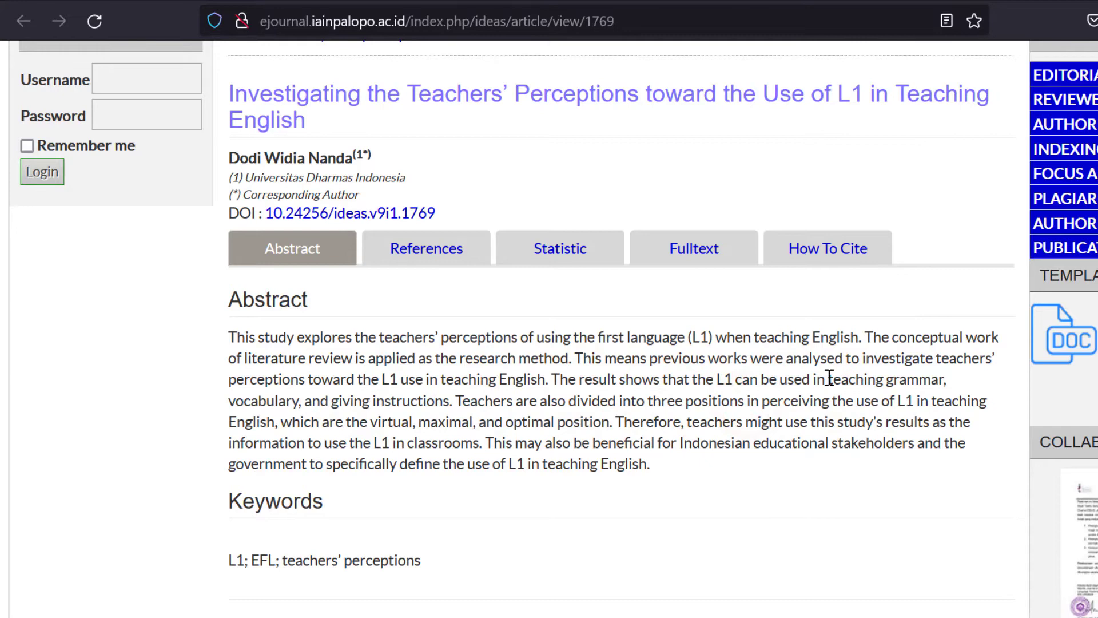
left_click_drag(828, 382, 452, 407)
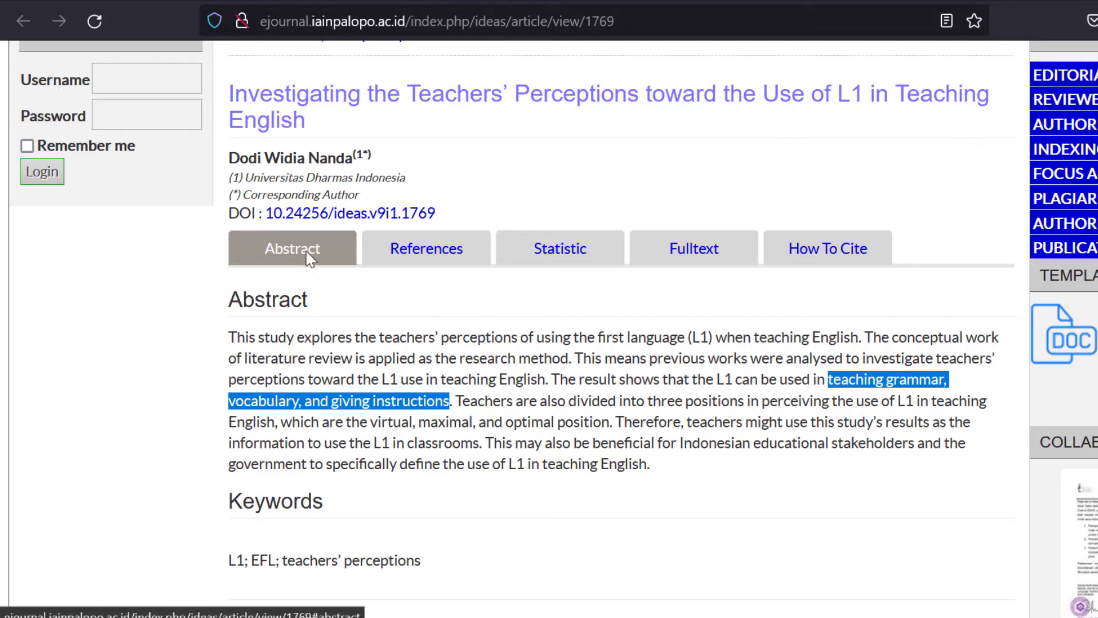
Step: Copy the first result's APA reference from Scholar's Cite box and return to Word
left_click(355, 2)
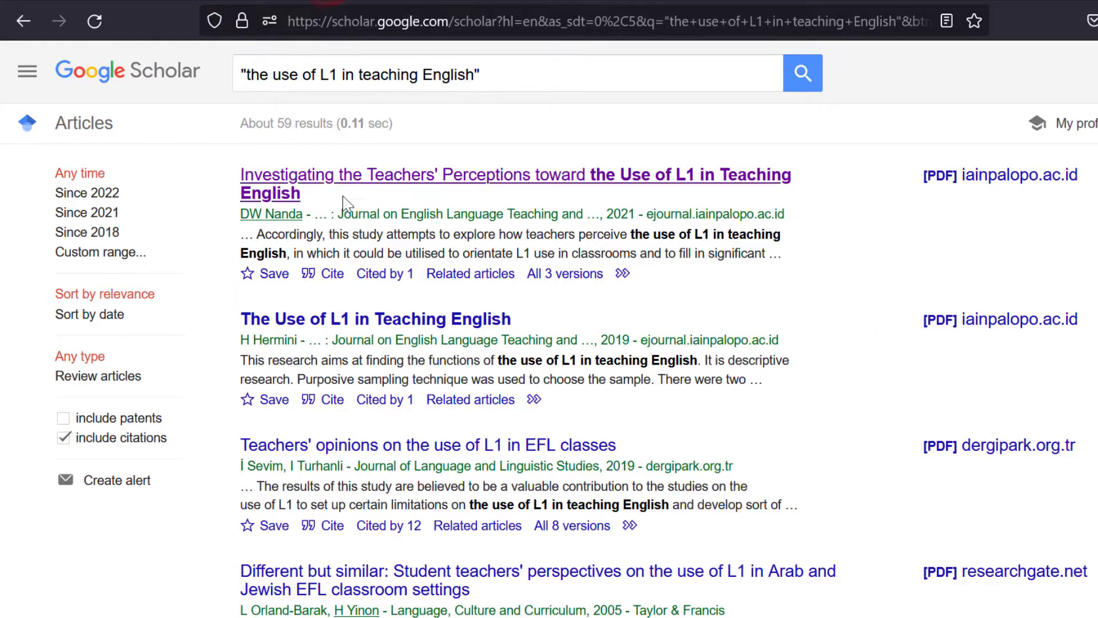
left_click(325, 275)
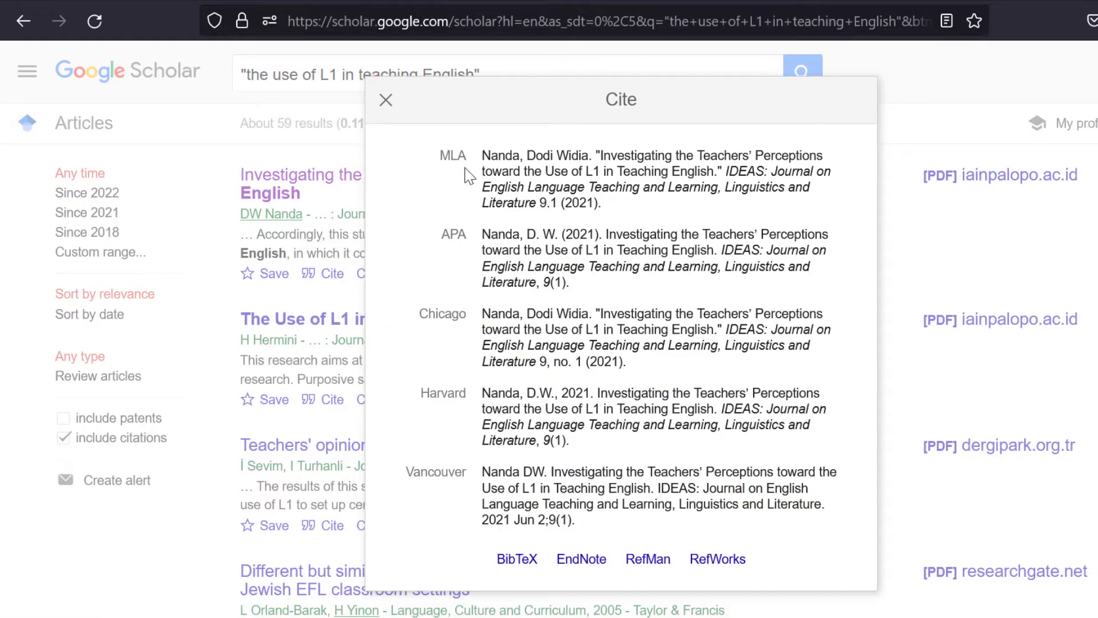
left_click_drag(486, 234, 589, 289)
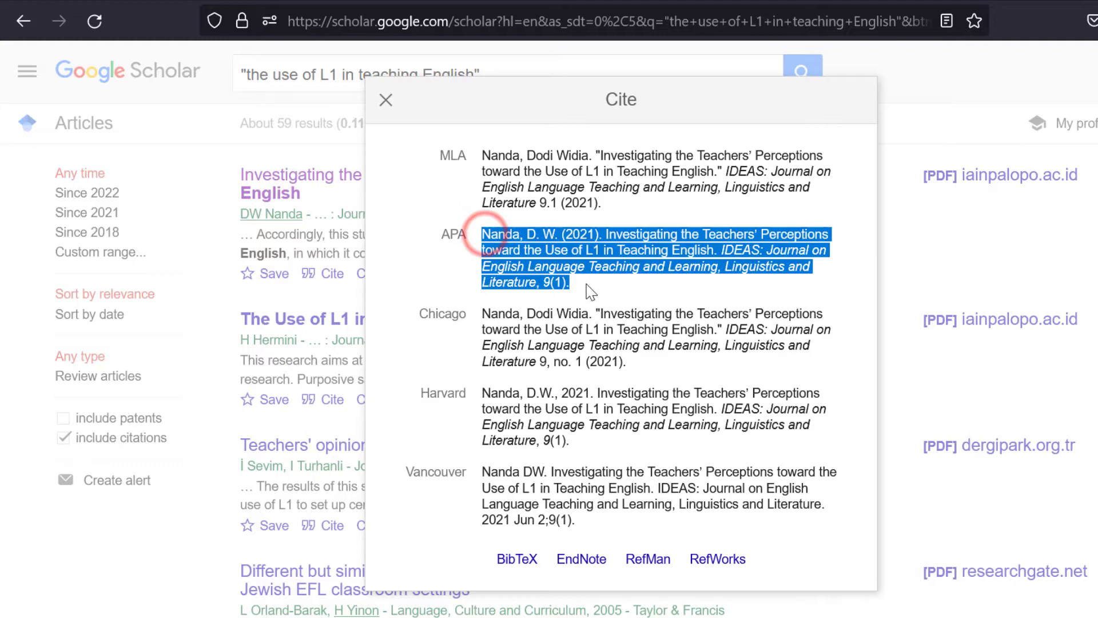
right_click(546, 266)
left_click(597, 286)
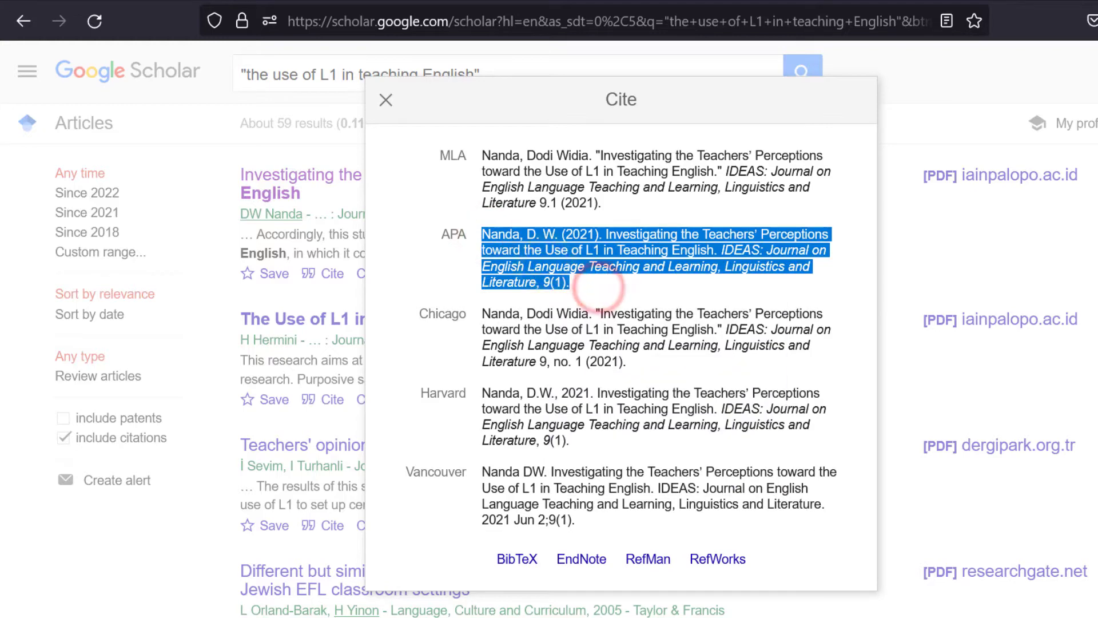
key("alt+Tab")
scroll(555, 352, "down", 1)
Step: Scroll down to the RQ3 heading and its findings paragraph on page 6
scroll(554, 353, "down", 15)
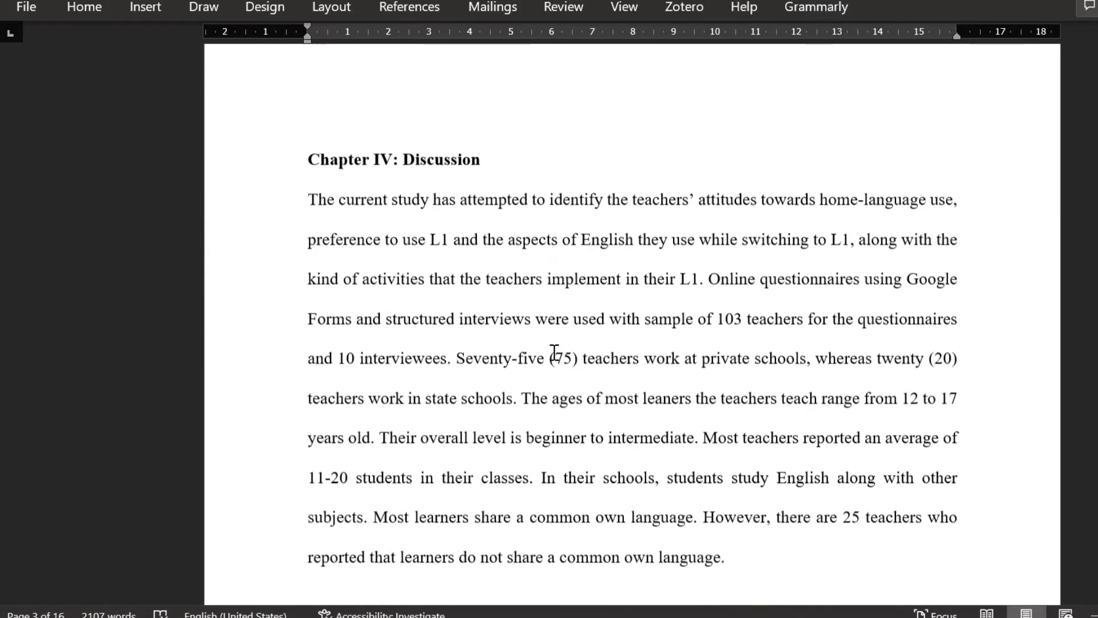
scroll(554, 352, "down", 2)
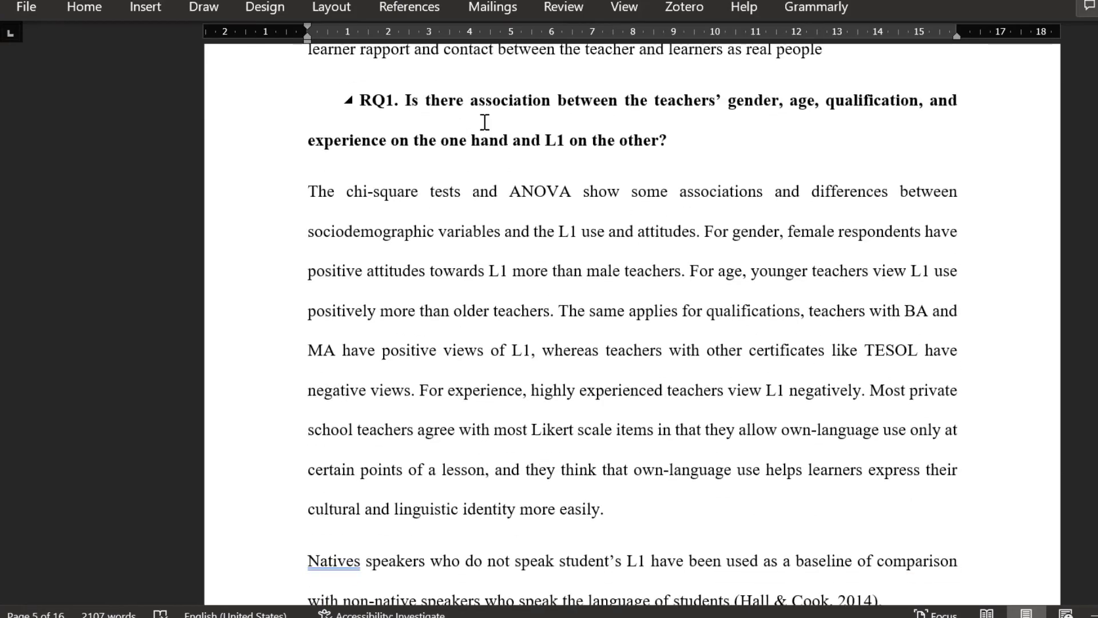
scroll(553, 122, "up", 4)
scroll(548, 138, "up", 3)
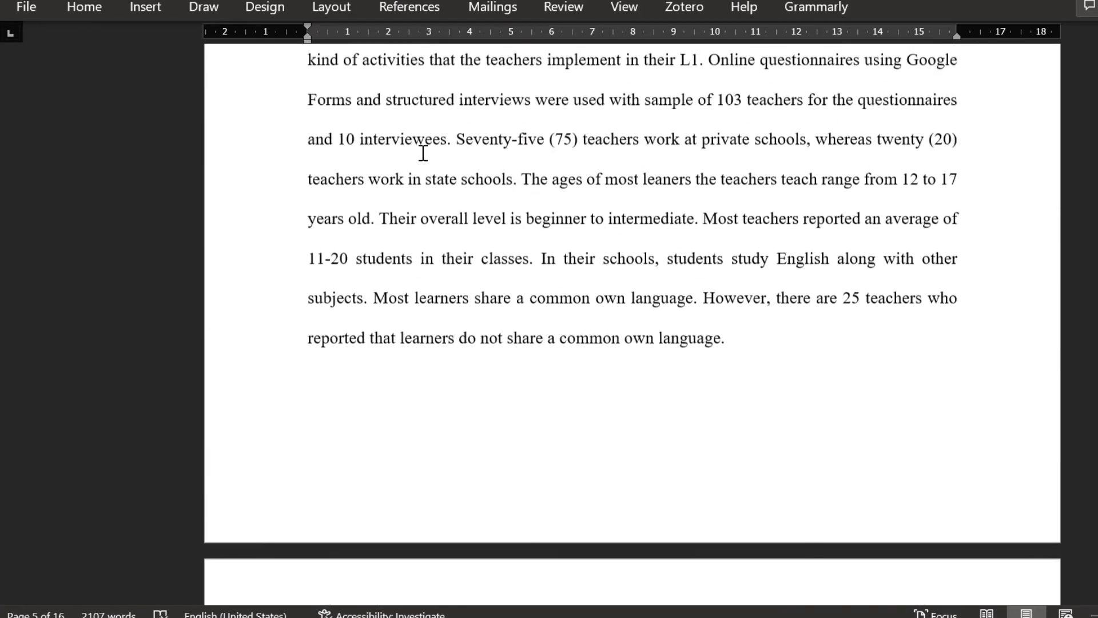
scroll(424, 154, "up", 6)
scroll(413, 235, "down", 10)
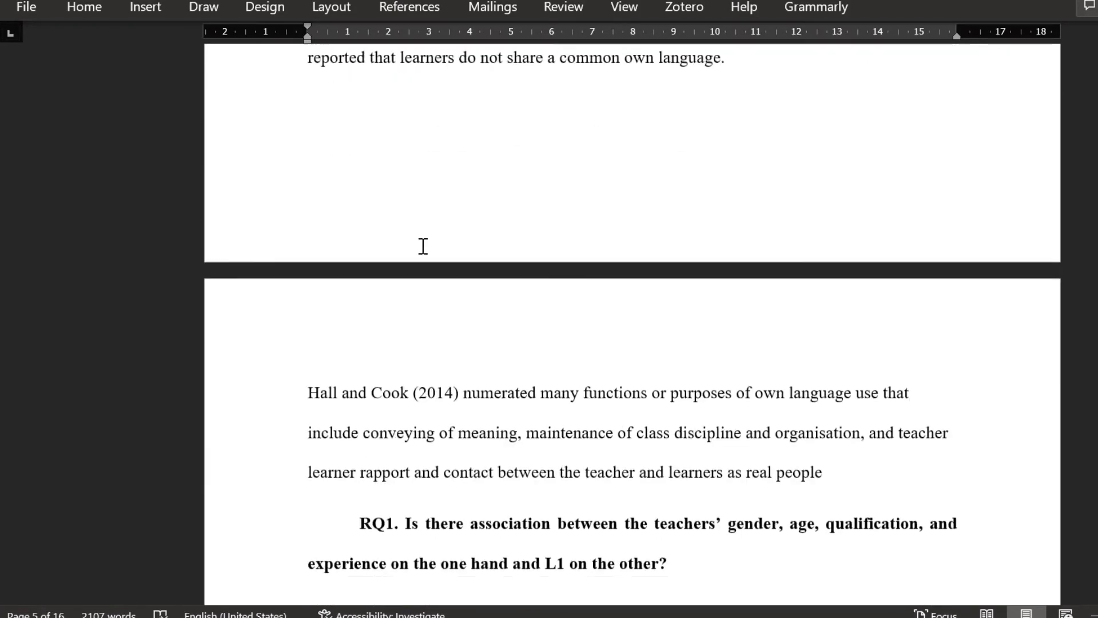
scroll(424, 246, "down", 4)
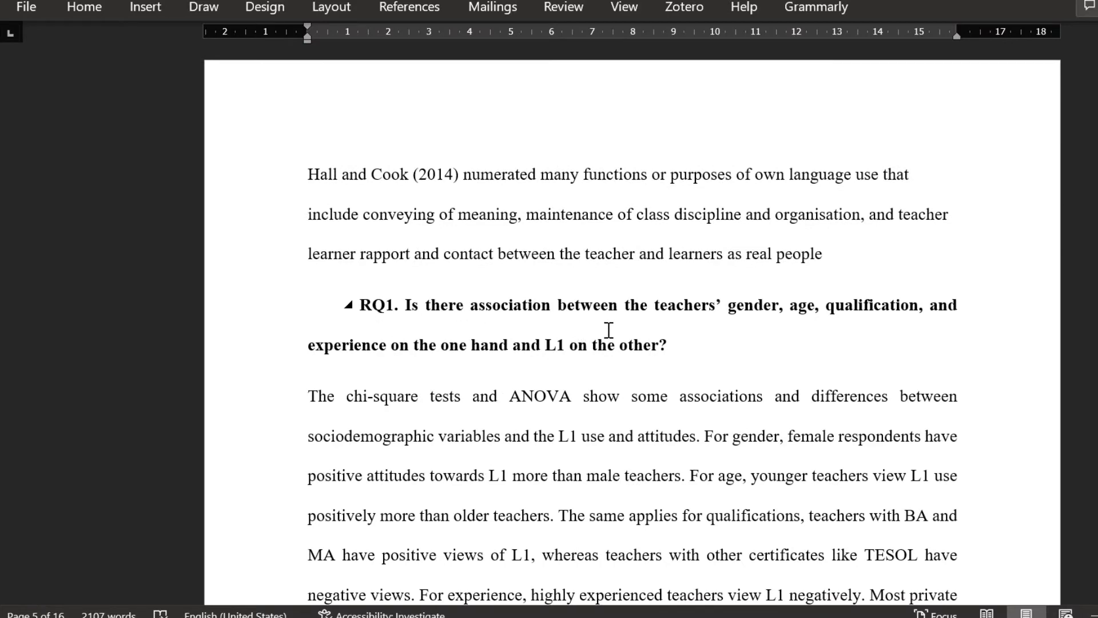
scroll(572, 320, "down", 12)
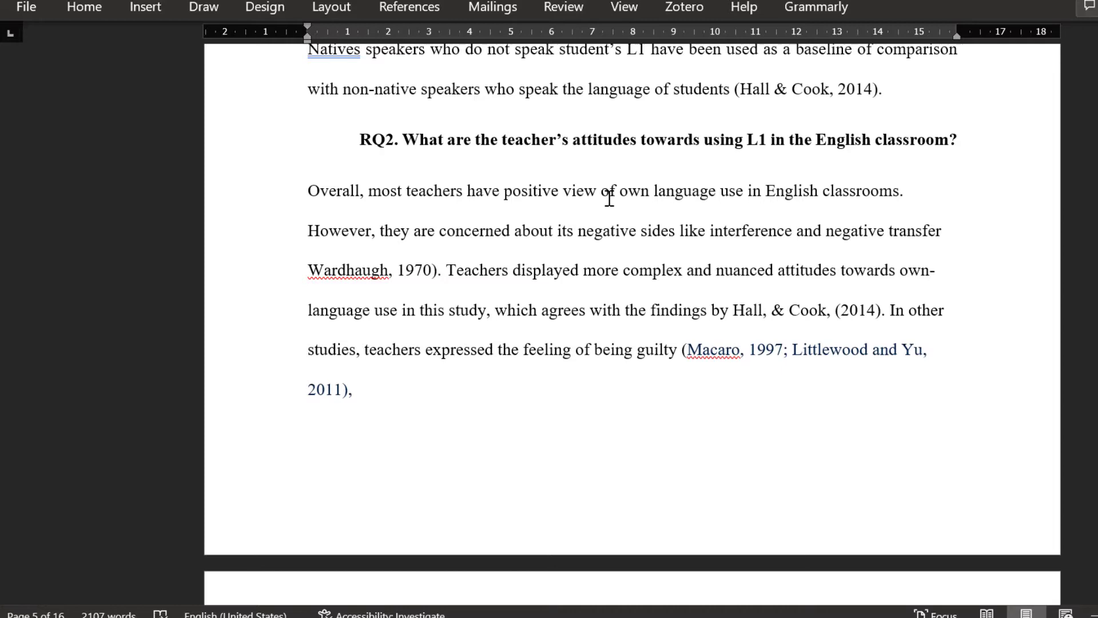
scroll(410, 289, "down", 7)
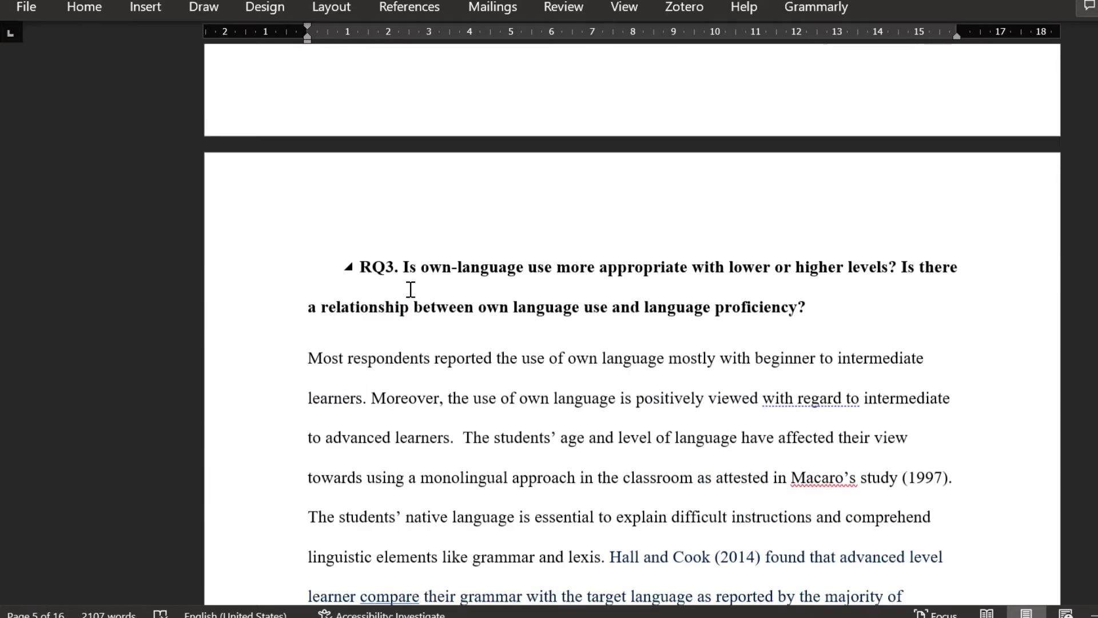
scroll(410, 289, "up", 4)
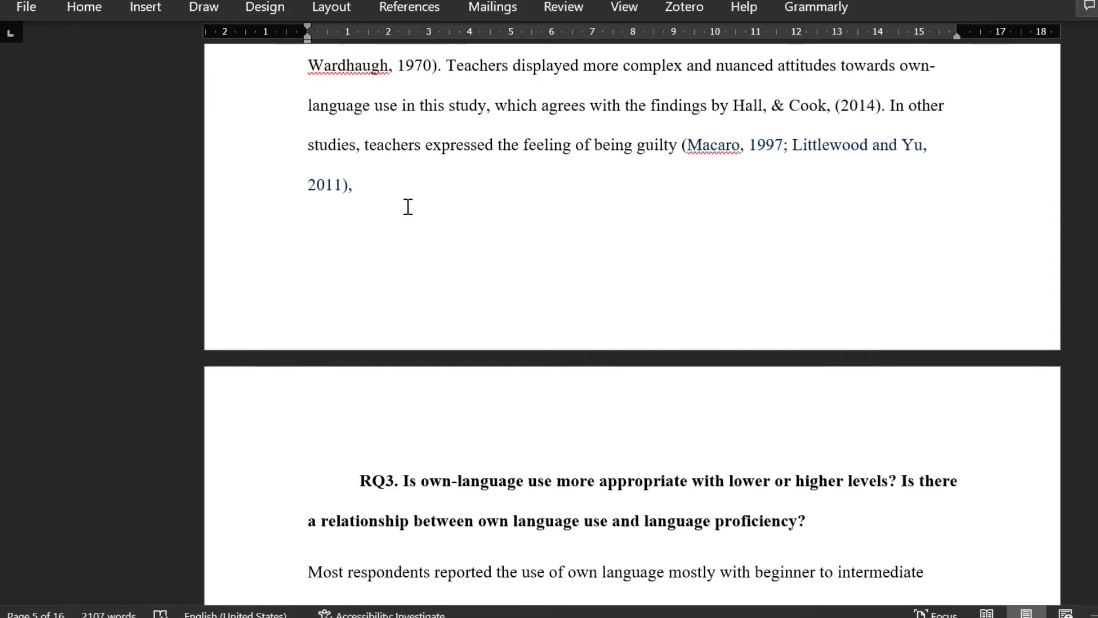
scroll(412, 207, "down", 6)
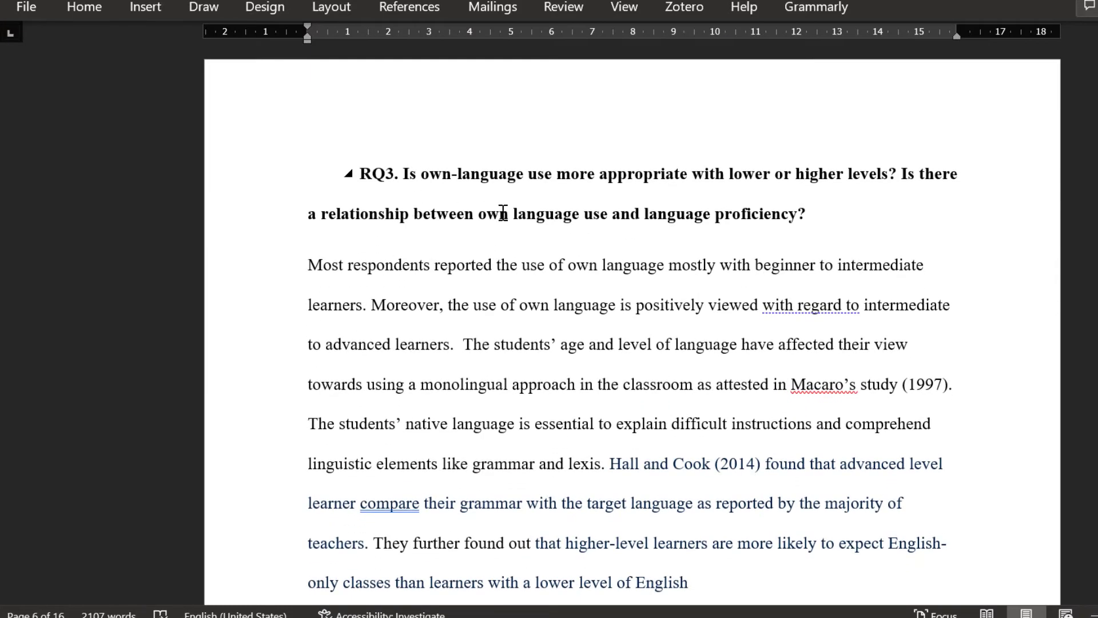
scroll(575, 297, "down", 3)
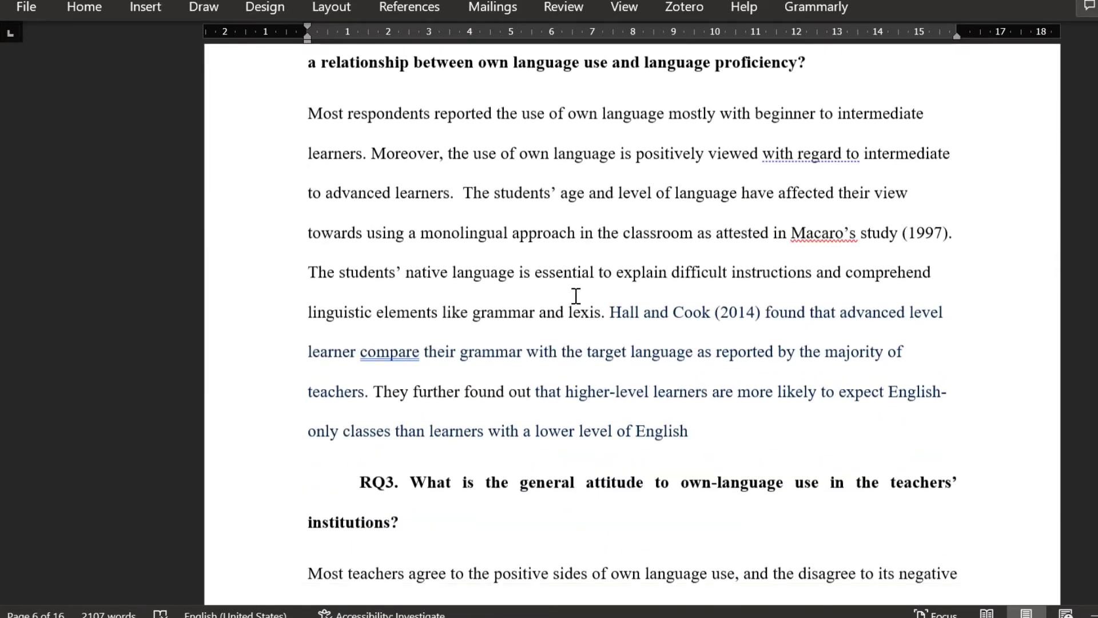
scroll(576, 296, "down", 4)
scroll(576, 296, "up", 7)
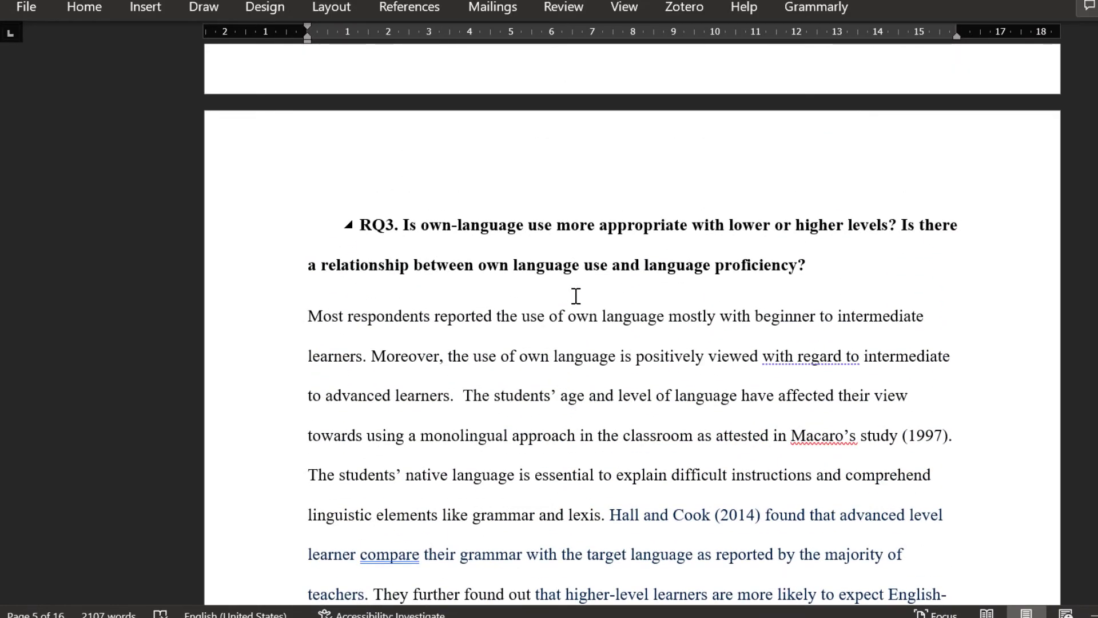
scroll(576, 295, "down", 4)
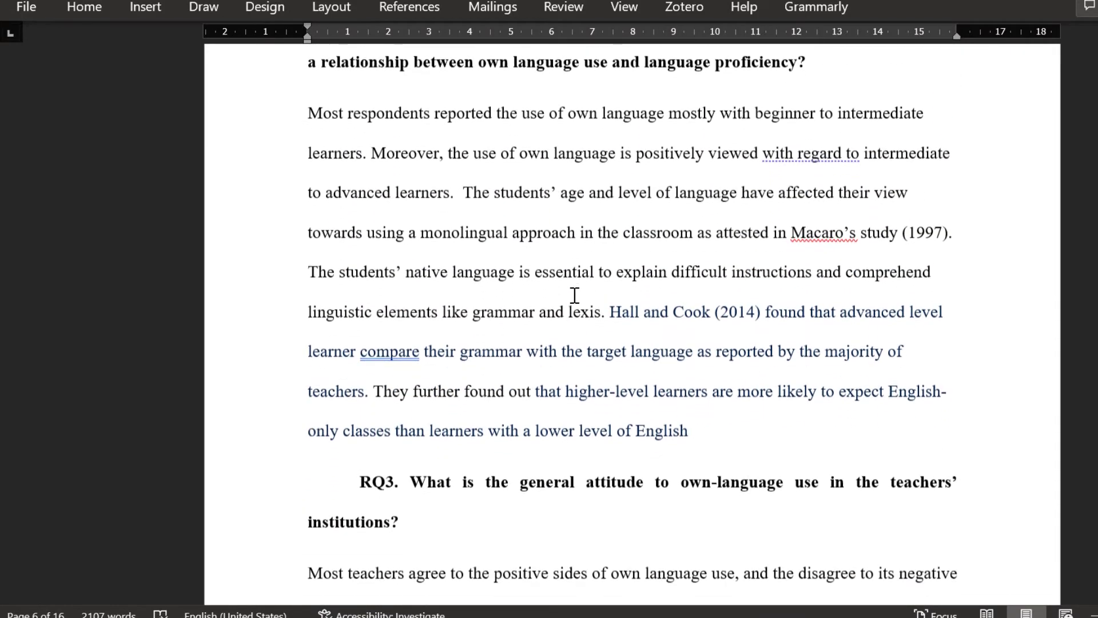
Step: Highlight the RQ3 findings sentences, including the Macaro (1997) and Hall and Cook (2014) citations
left_click_drag(313, 112, 367, 150)
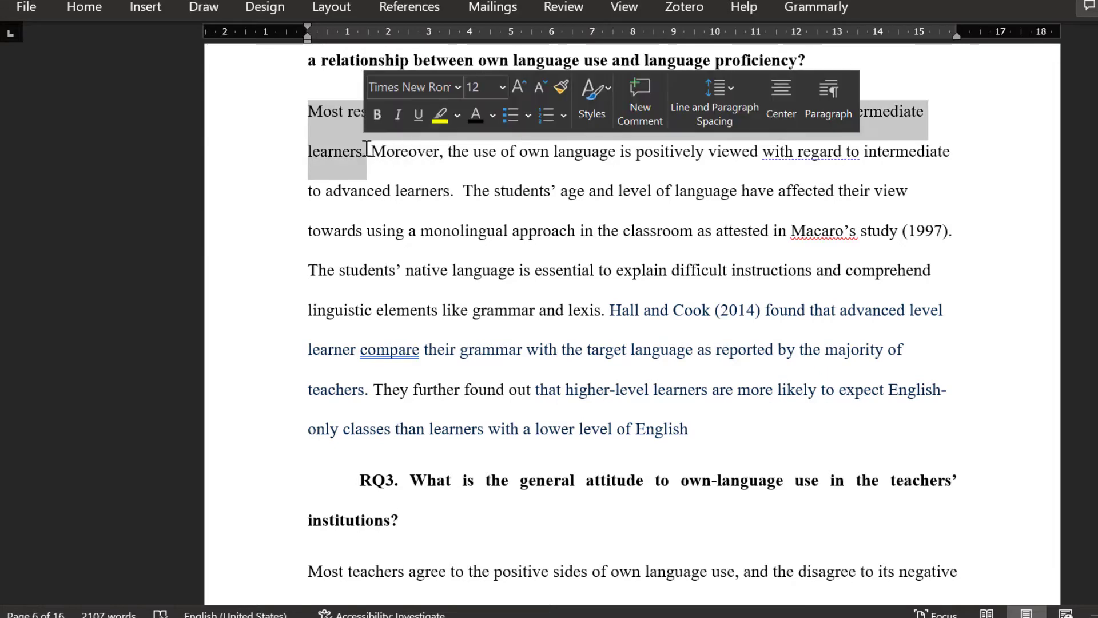
mouse_move(796, 225)
left_mouse_down()
mouse_move(938, 226)
mouse_move(380, 267)
mouse_move(465, 248)
left_mouse_up()
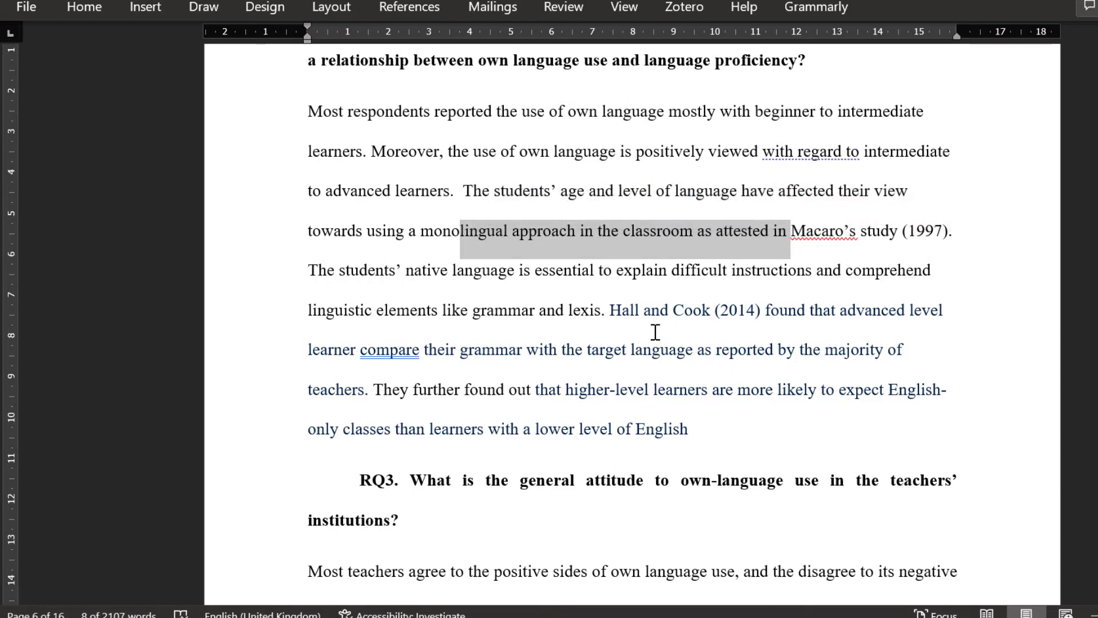
left_click_drag(638, 312, 792, 321)
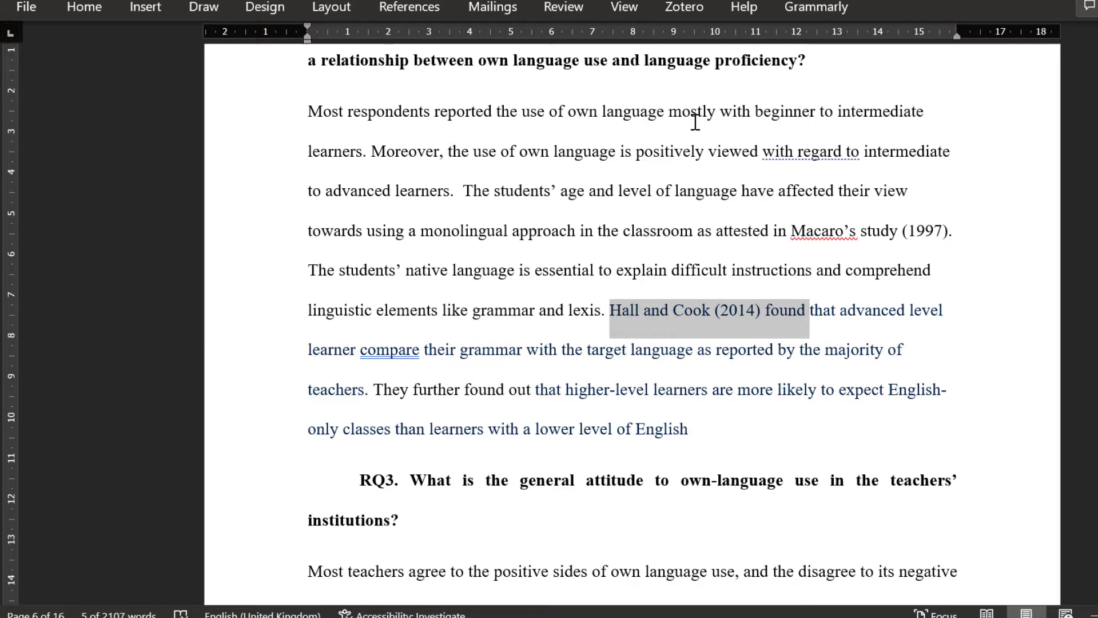
left_click_drag(309, 108, 802, 153)
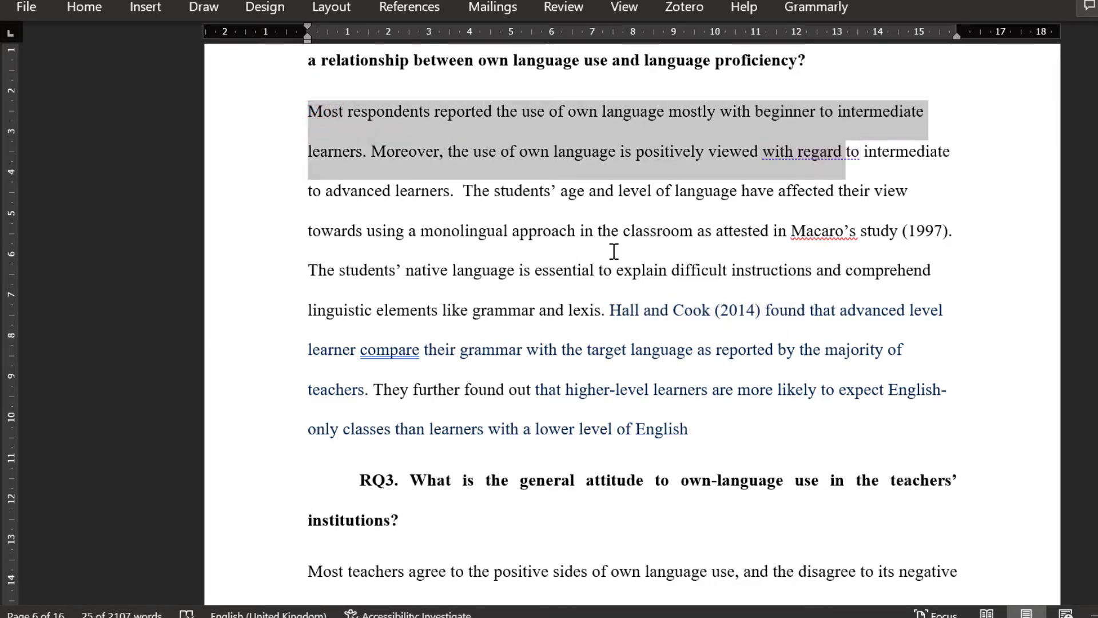
Step: Scroll down to Table 20, Main Findings and Hypothesis Testing
scroll(614, 252, "down", 8)
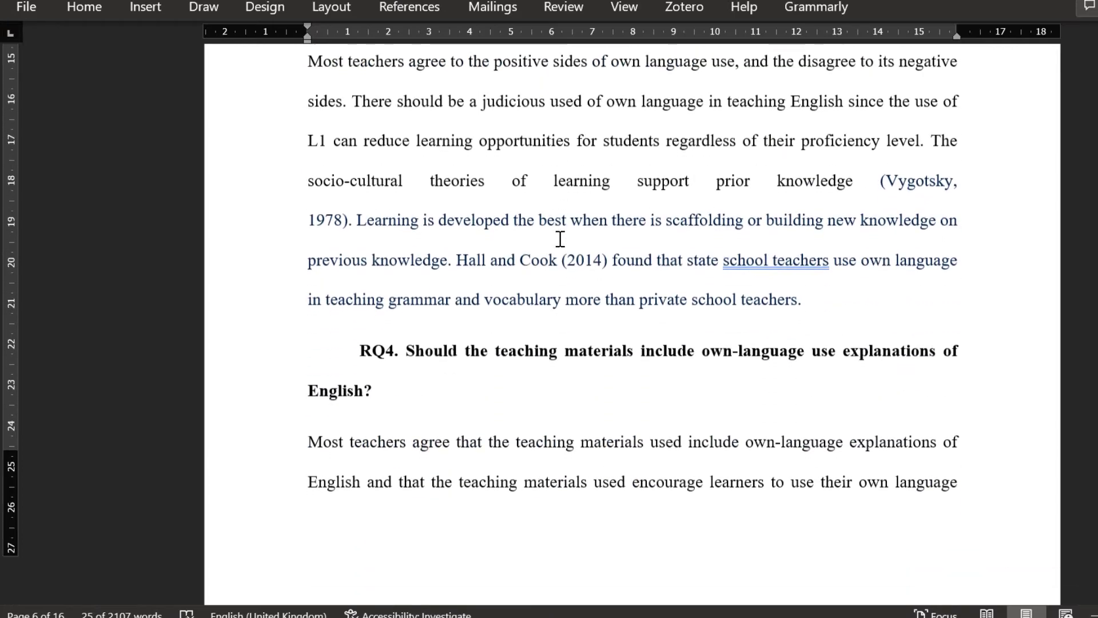
scroll(561, 239, "down", 10)
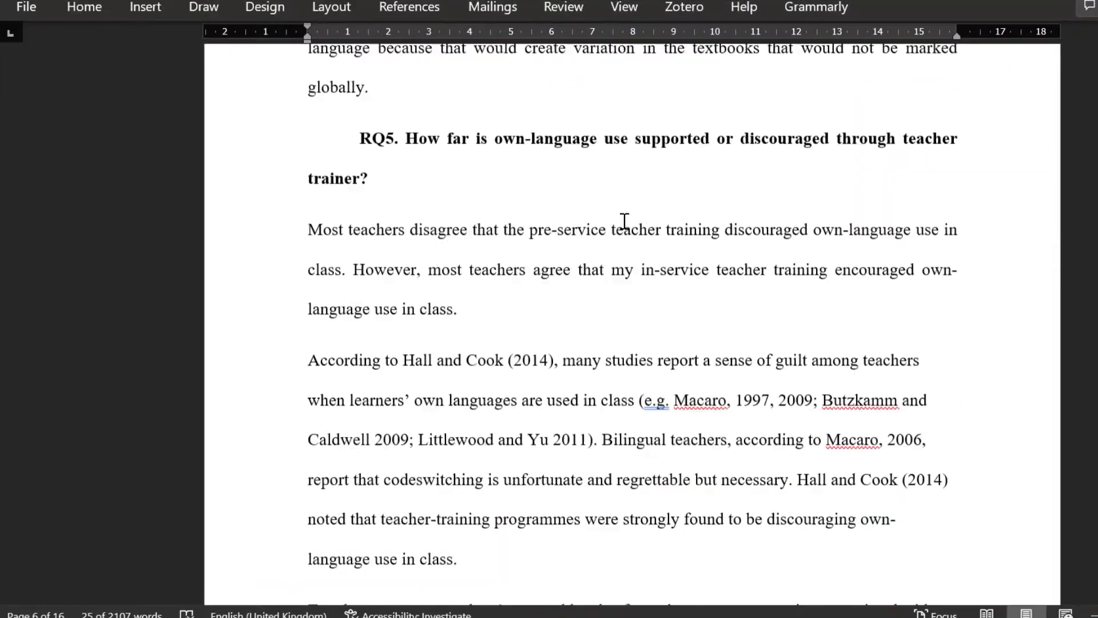
scroll(624, 221, "down", 20)
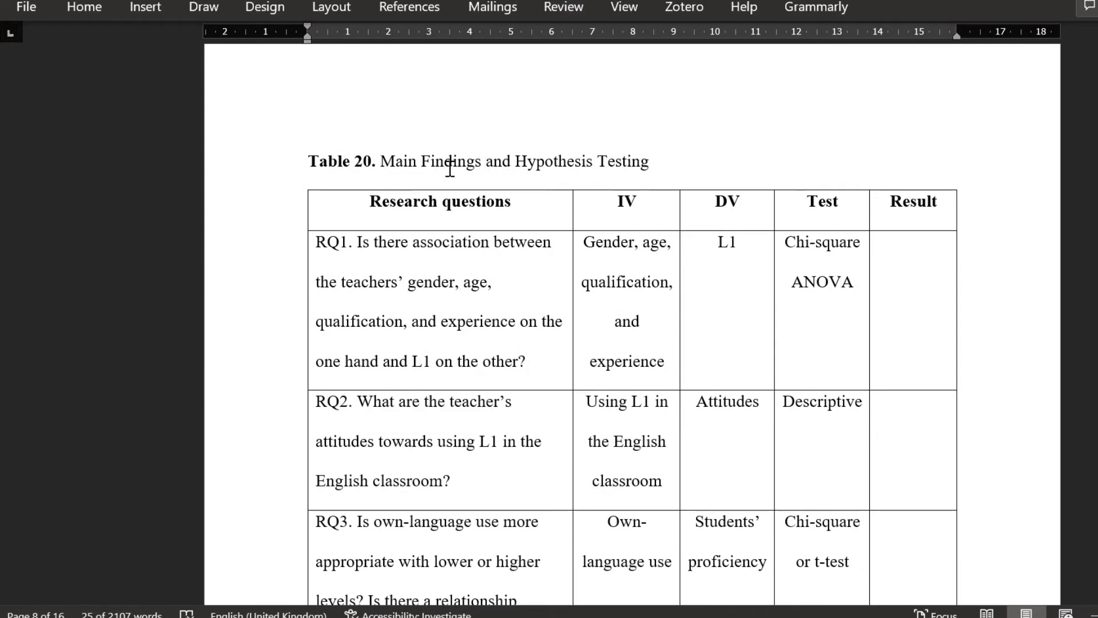
Step: Point out Table 20's empty Result cells for RQ1 and RQ2
scroll(391, 195, "down", 1)
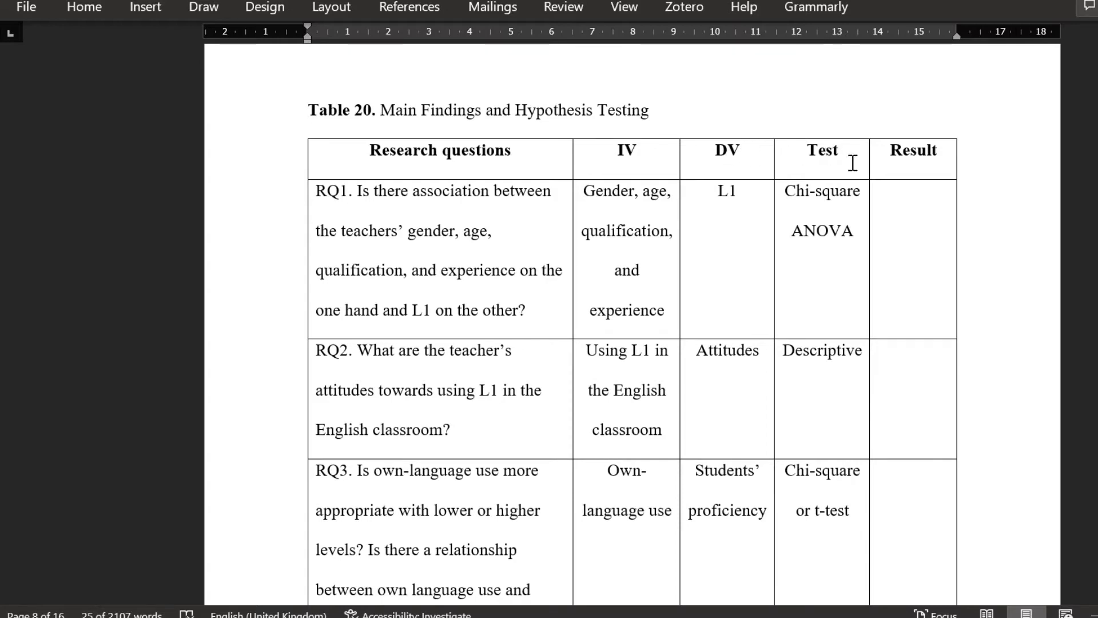
left_click(921, 203)
scroll(903, 131, "down", 4)
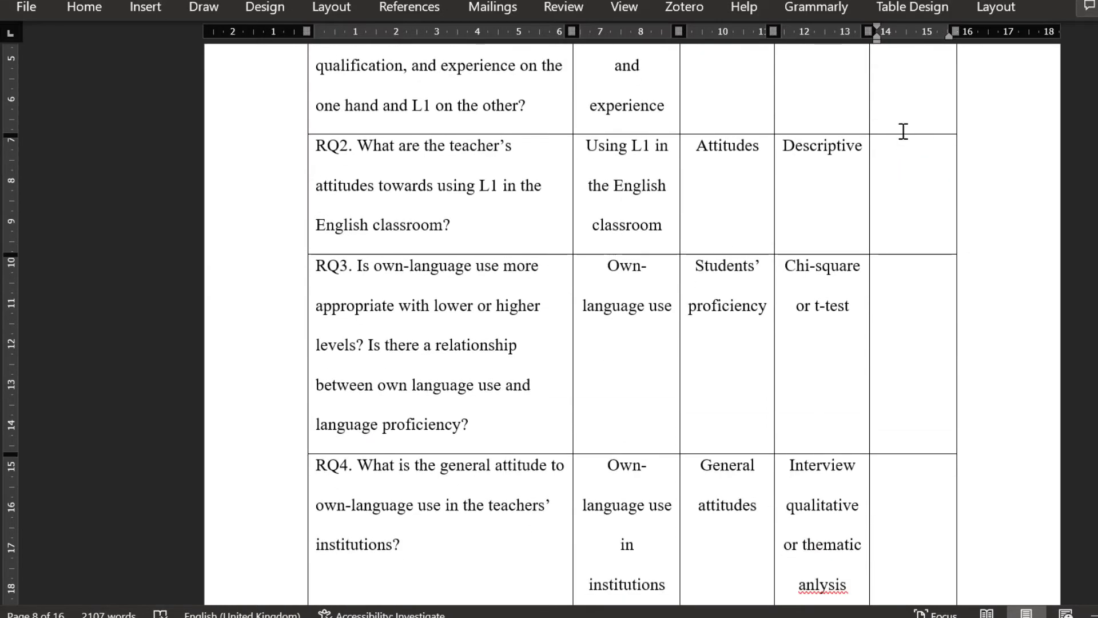
scroll(910, 140, "up", 3)
left_click(919, 171)
left_click(917, 299)
Step: Scroll past RQ6 on teacher training to the five-item Checklist
scroll(916, 349, "down", 1)
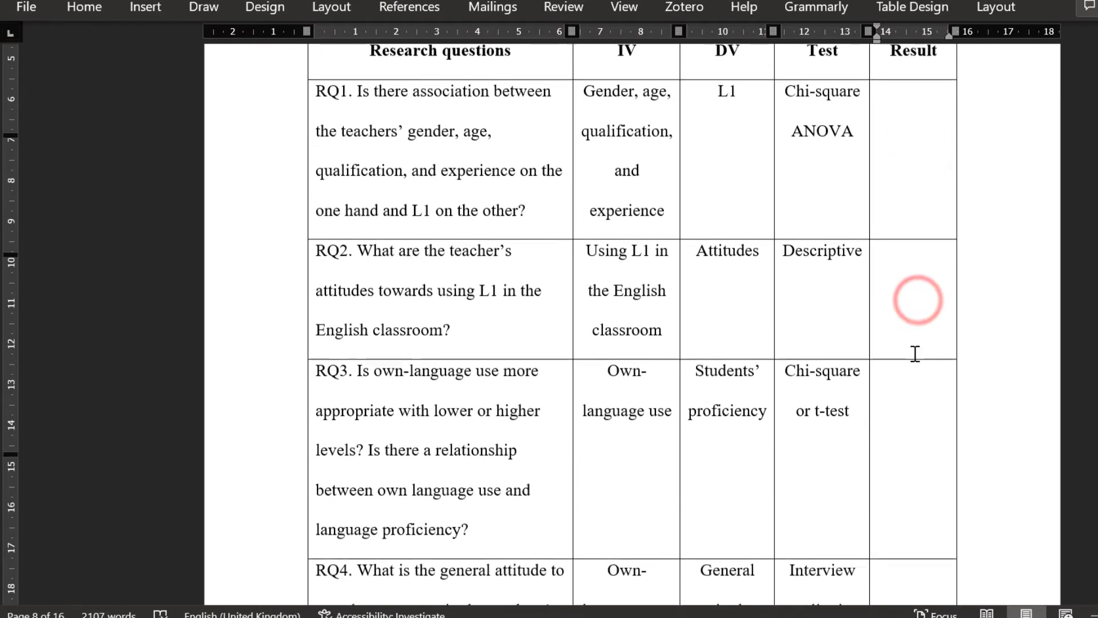
scroll(909, 349, "down", 4)
scroll(540, 302, "down", 2)
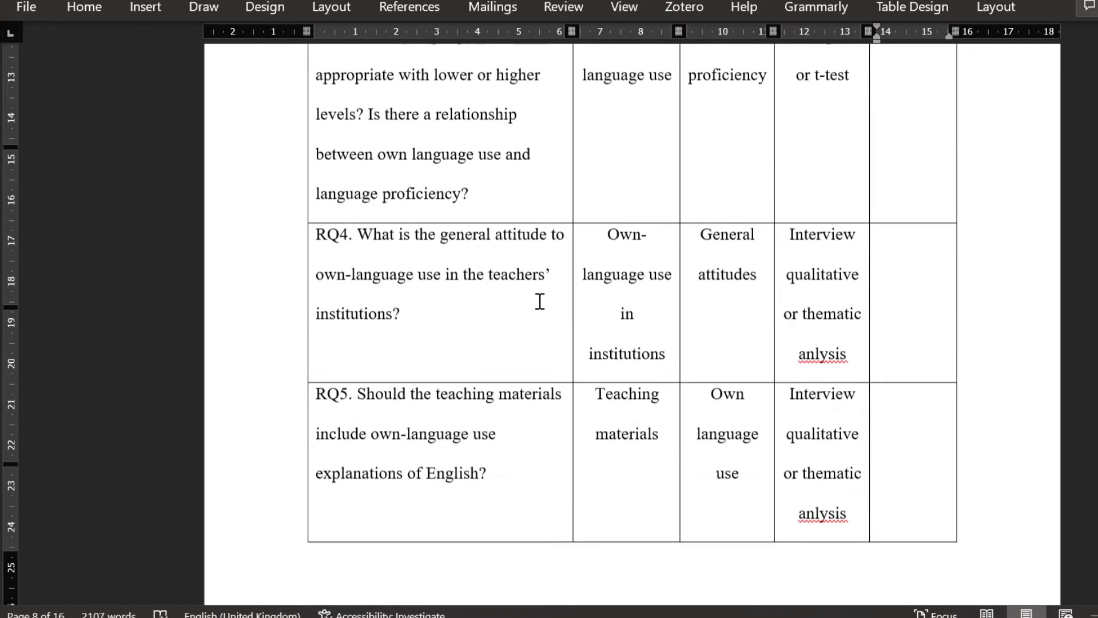
scroll(351, 284, "down", 3)
scroll(891, 272, "up", 2)
scroll(891, 273, "down", 2)
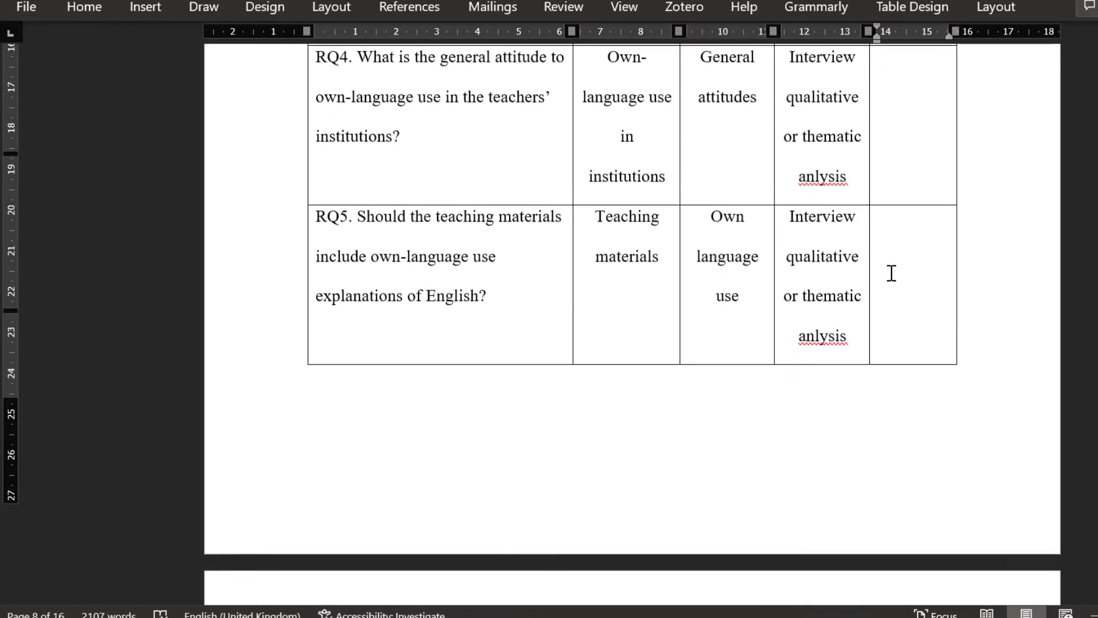
scroll(891, 273, "down", 10)
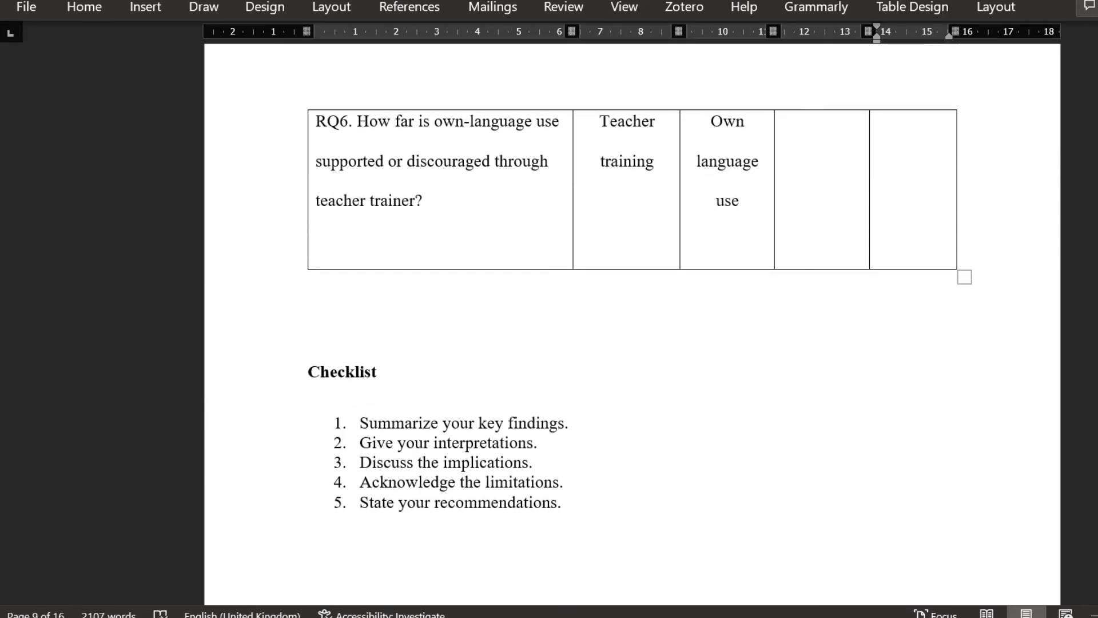
scroll(417, 368, "down", 1)
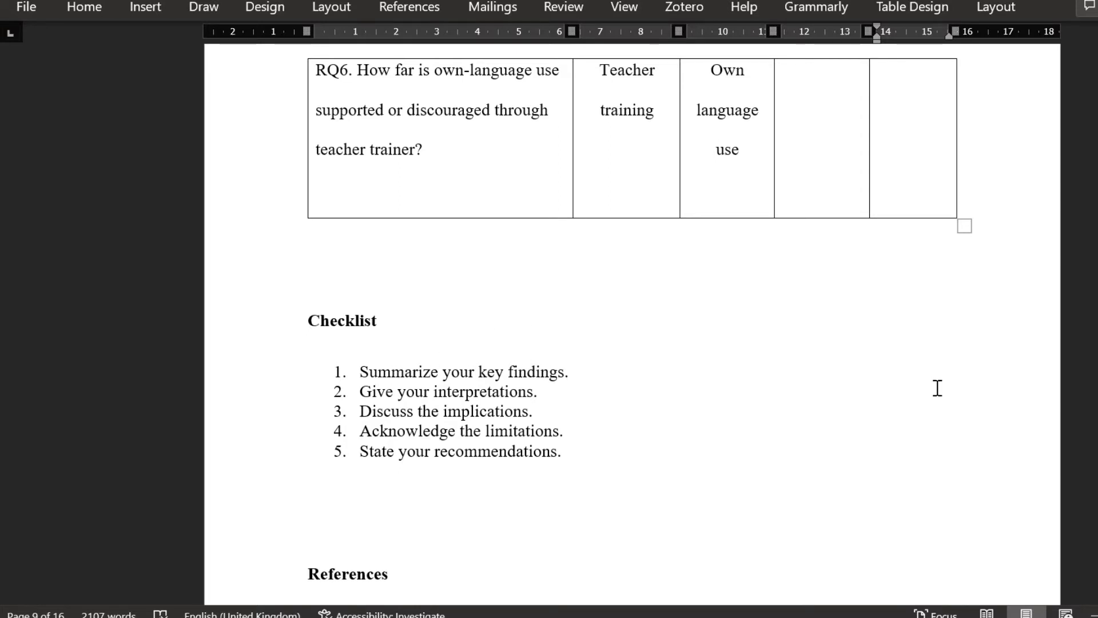
scroll(632, 320, "down", 15)
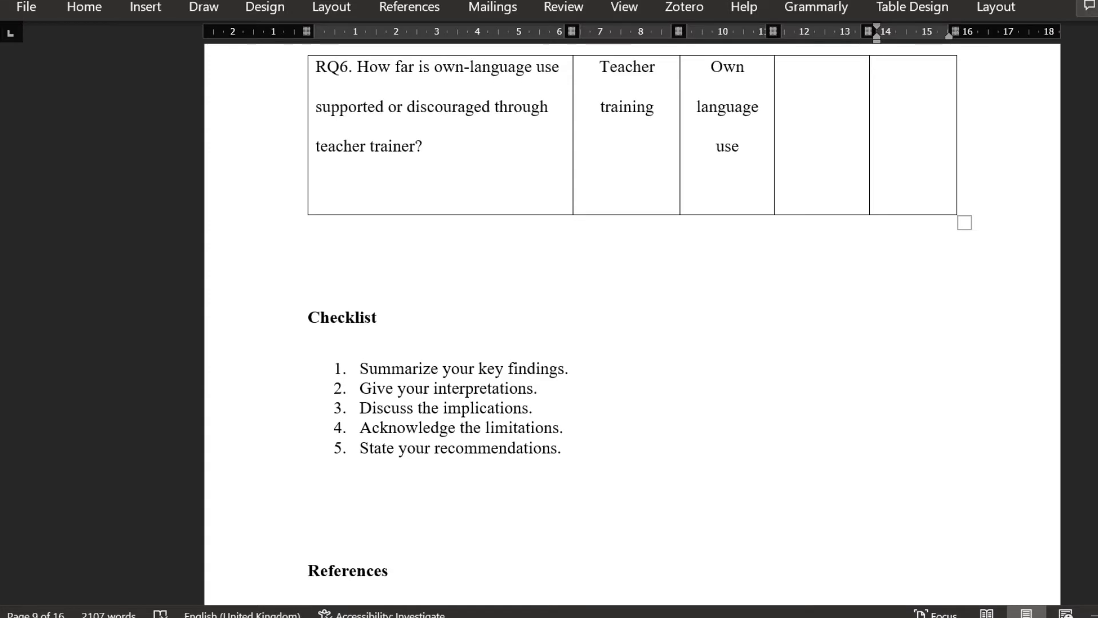
scroll(440, 124, "up", 10)
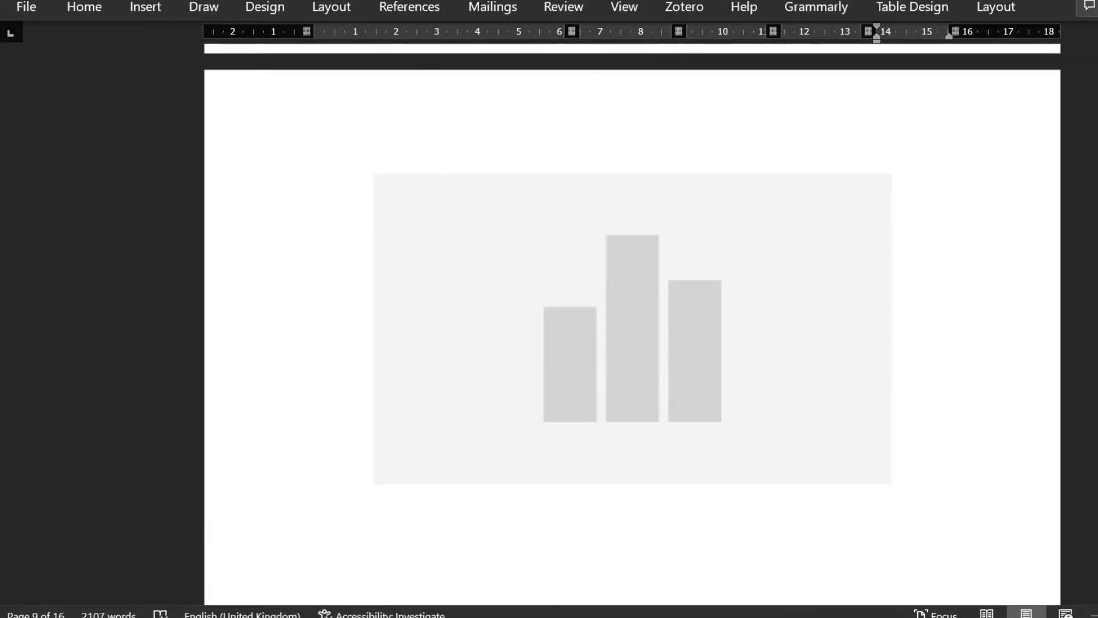
scroll(440, 125, "up", 15)
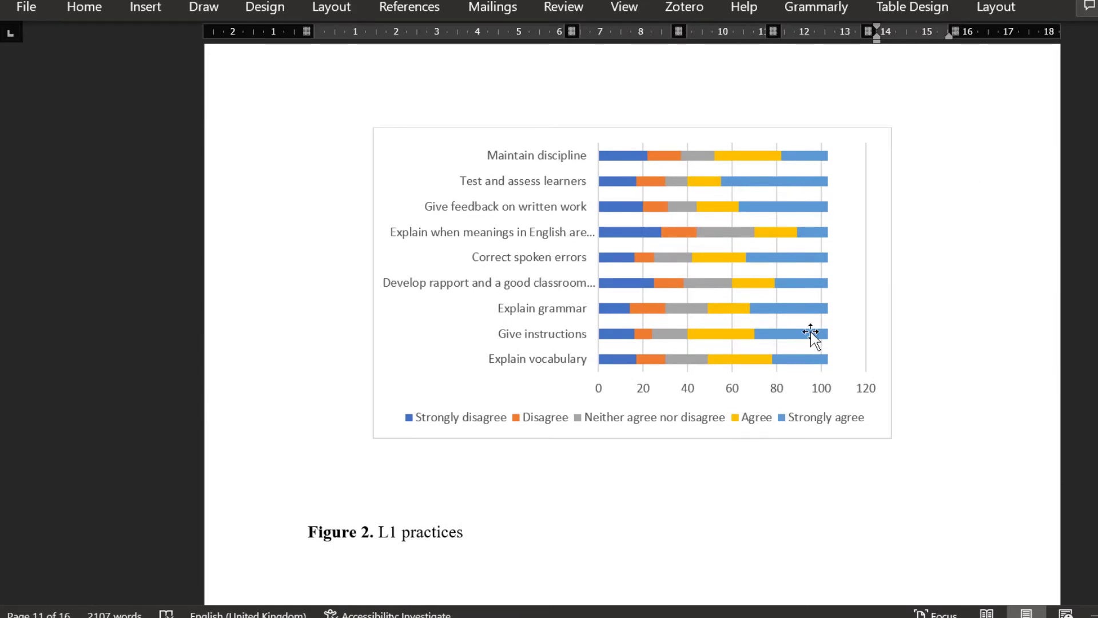
scroll(737, 363, "up", 3)
scroll(738, 362, "down", 20)
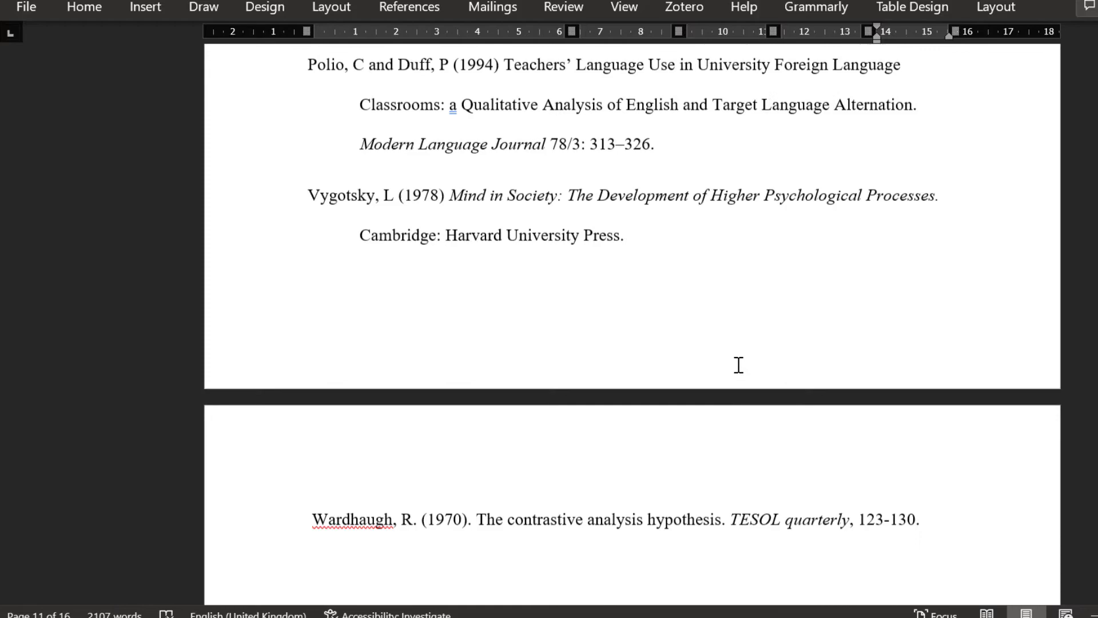
scroll(737, 364, "up", 10)
scroll(739, 365, "up", 10)
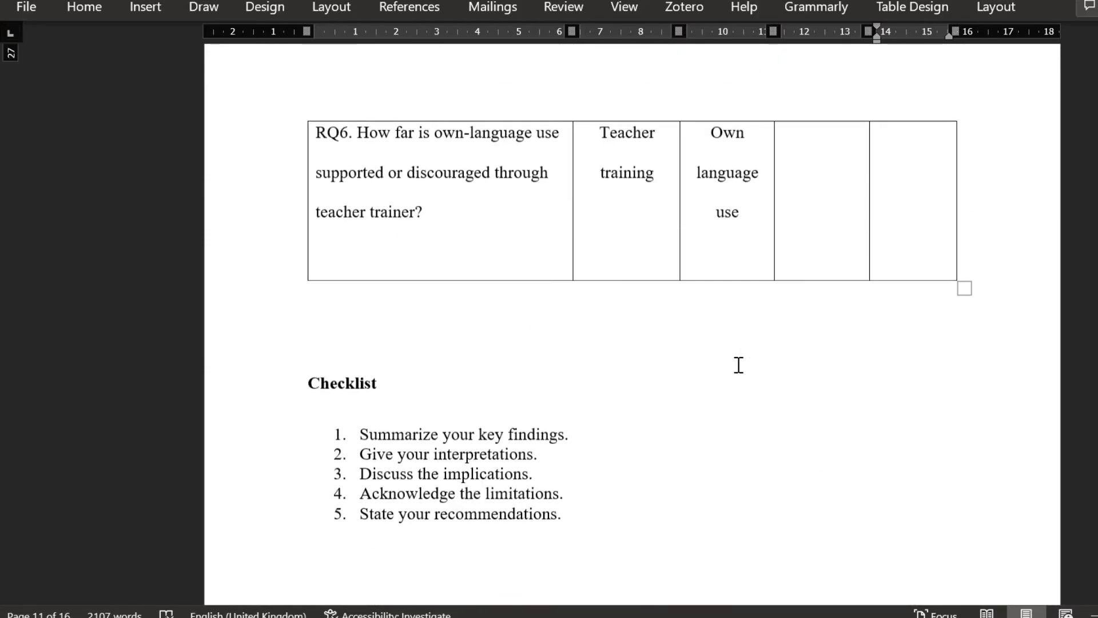
scroll(591, 432, "down", 2)
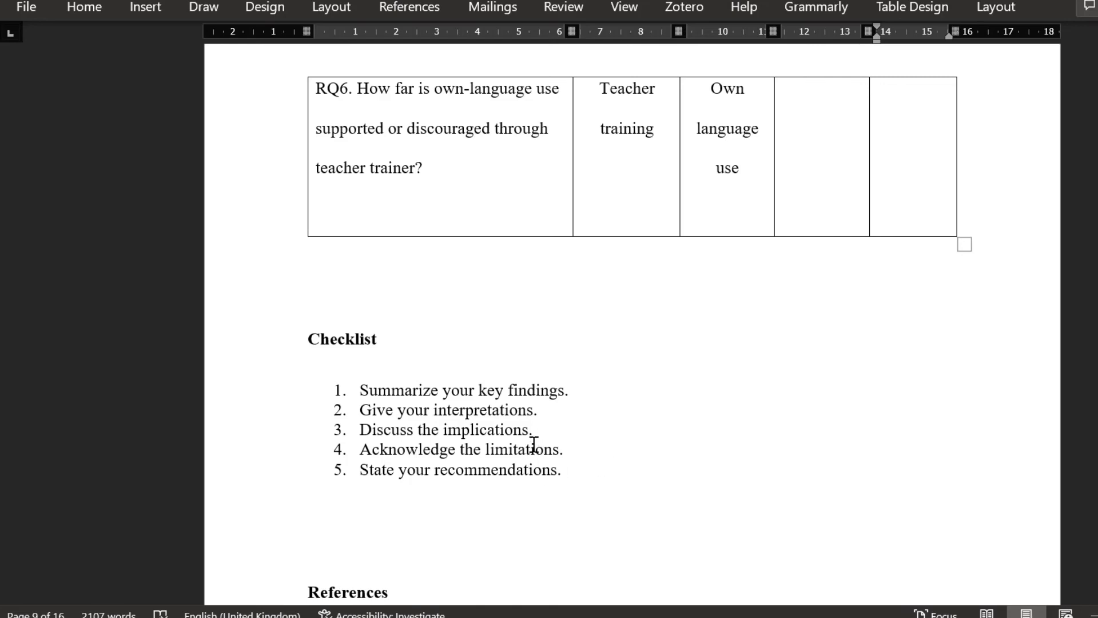
scroll(533, 445, "down", 1)
scroll(532, 444, "up", 4)
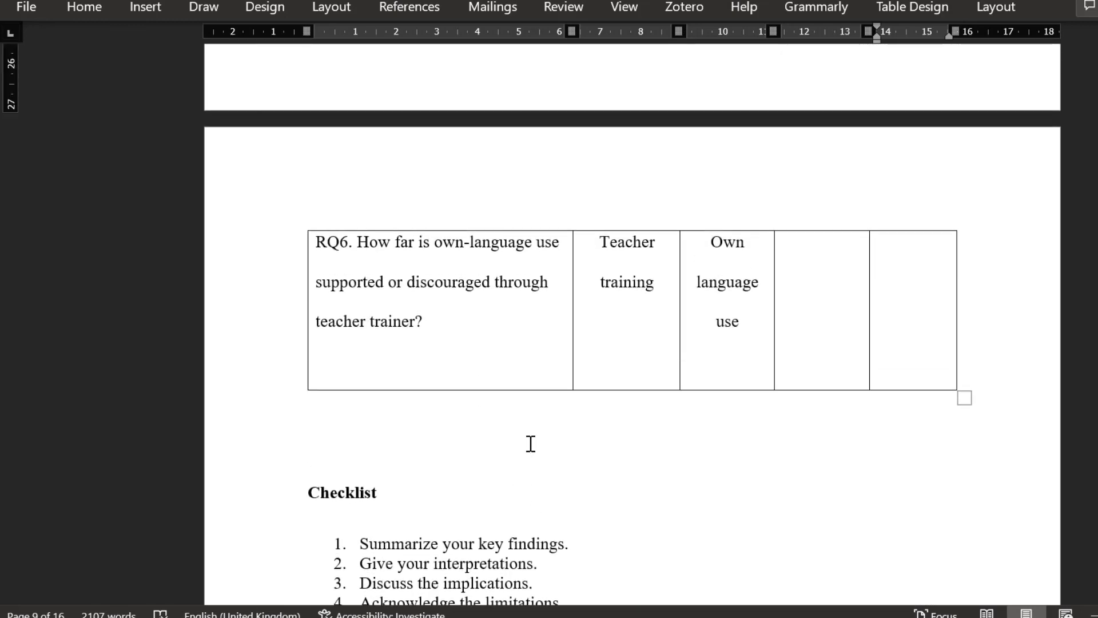
scroll(531, 443, "down", 2)
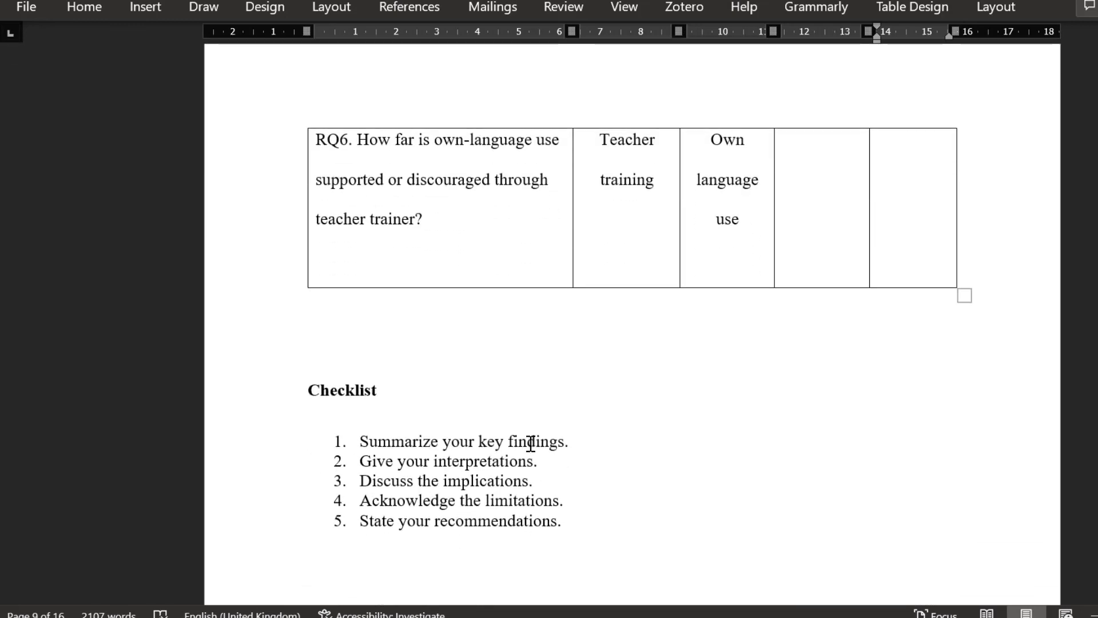